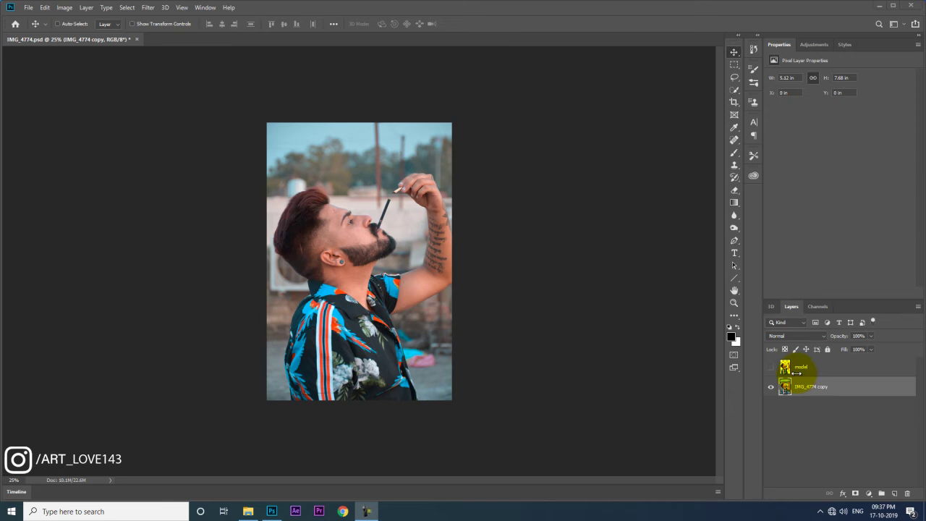
# - Hide IMG_4774 copy, show and select the model layer, and fit the image to the window
pyautogui.click(771, 386)
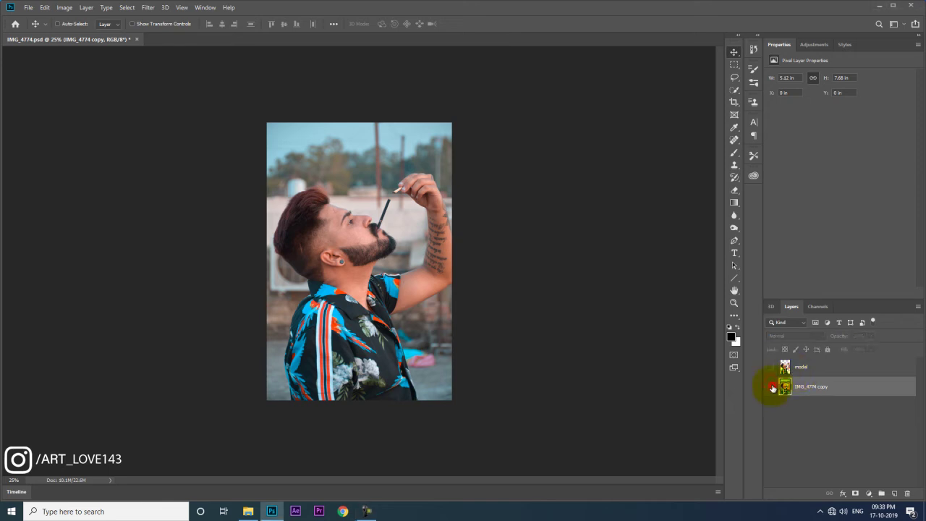
pyautogui.click(770, 367)
pyautogui.click(801, 366)
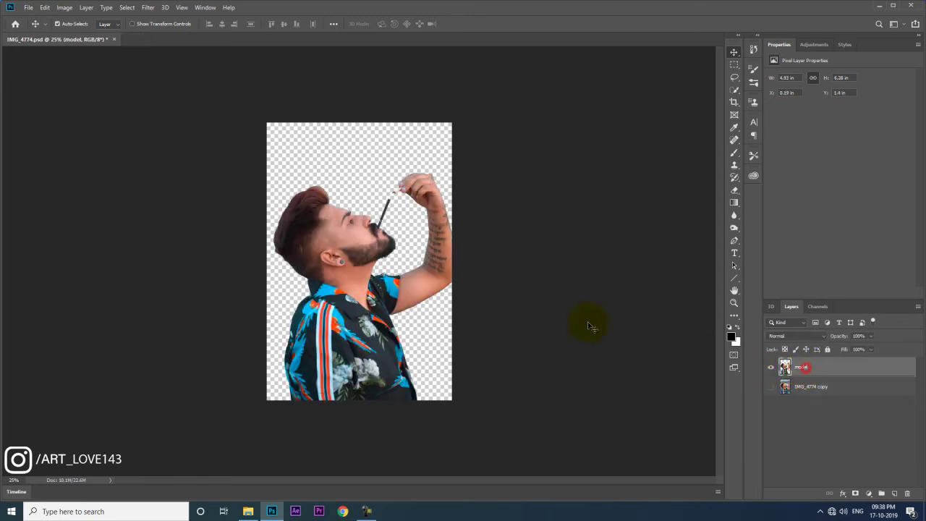
pyautogui.hotkey('ctrl', '+')
pyautogui.hotkey('ctrl', '0')
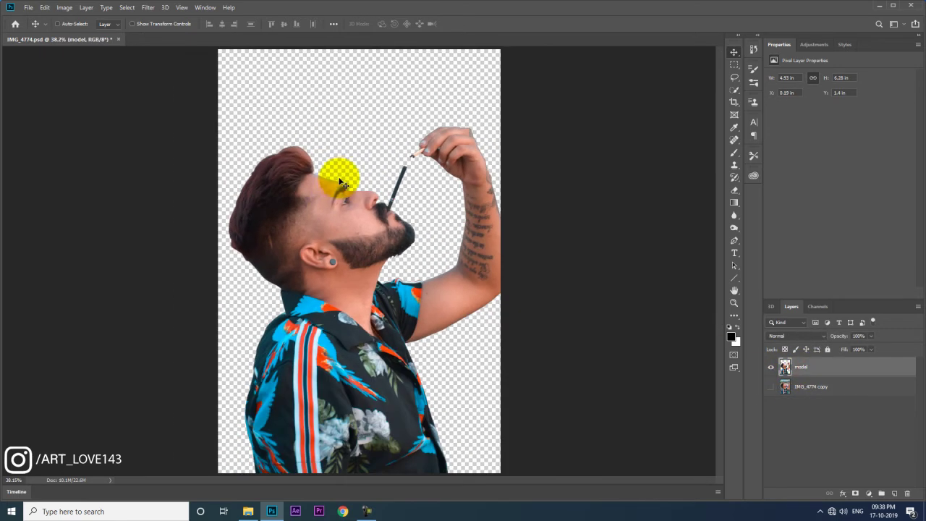
# - Apply Color Efex Pro 4: lower Detail Extractor saturation, add Dark Contrasts at ~39% opacity, 4% saturation
pyautogui.click(147, 8)
pyautogui.click(293, 222)
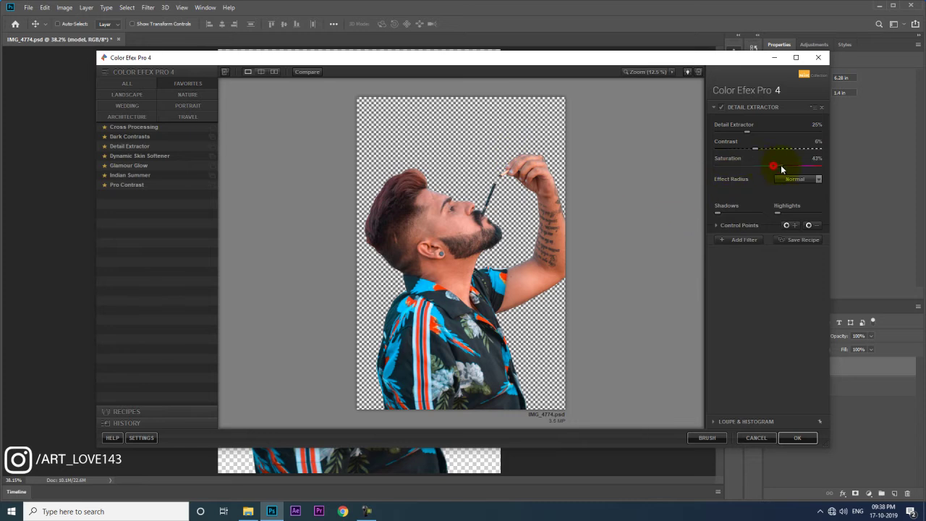
pyautogui.moveTo(792, 167); pyautogui.dragTo(787, 168)
pyautogui.click(736, 240)
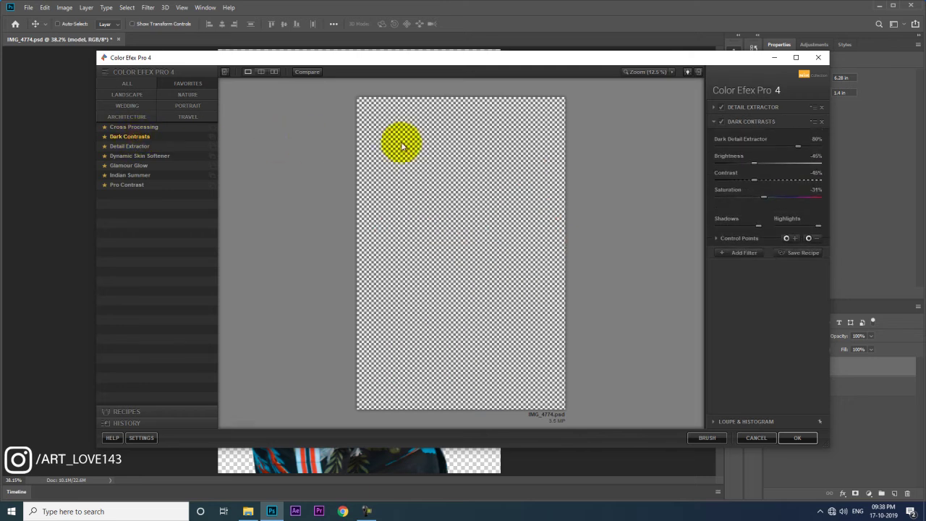
pyautogui.click(722, 240)
pyautogui.click(756, 260)
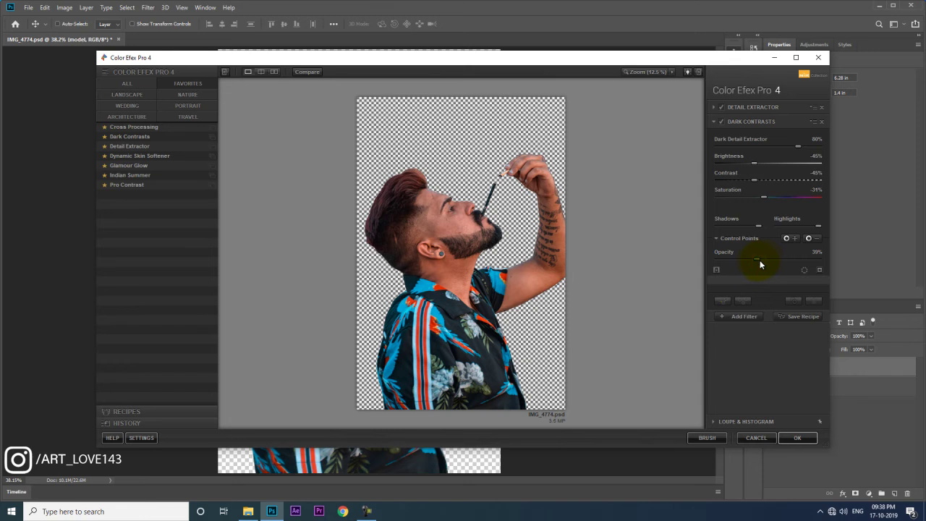
pyautogui.moveTo(764, 197); pyautogui.dragTo(787, 198)
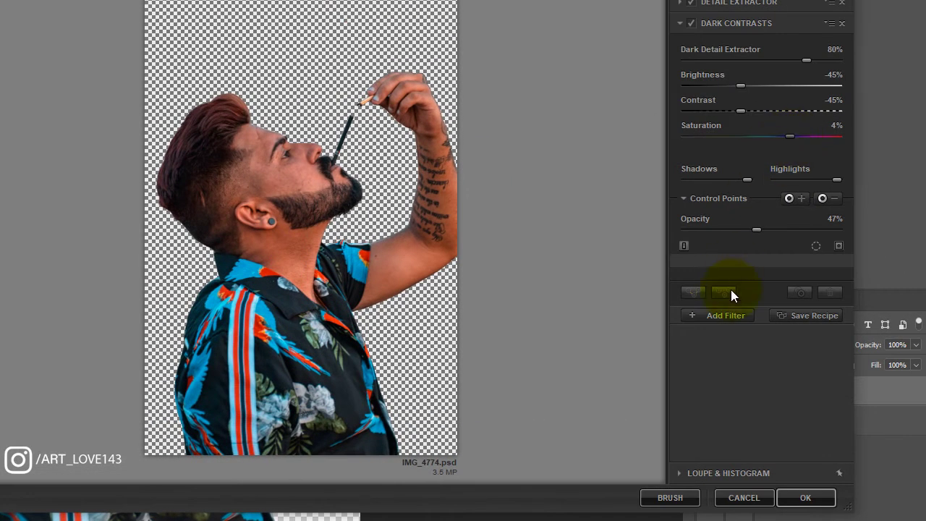
pyautogui.click(727, 315)
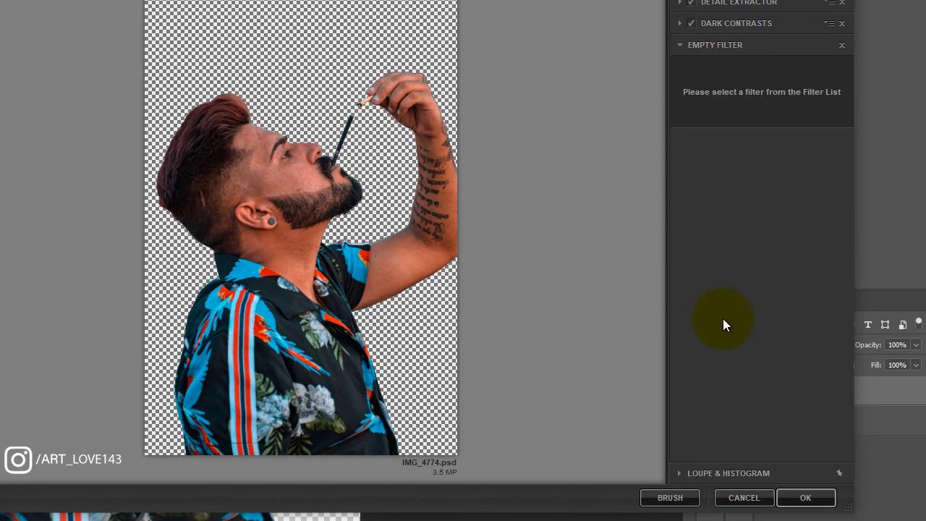
pyautogui.click(796, 497)
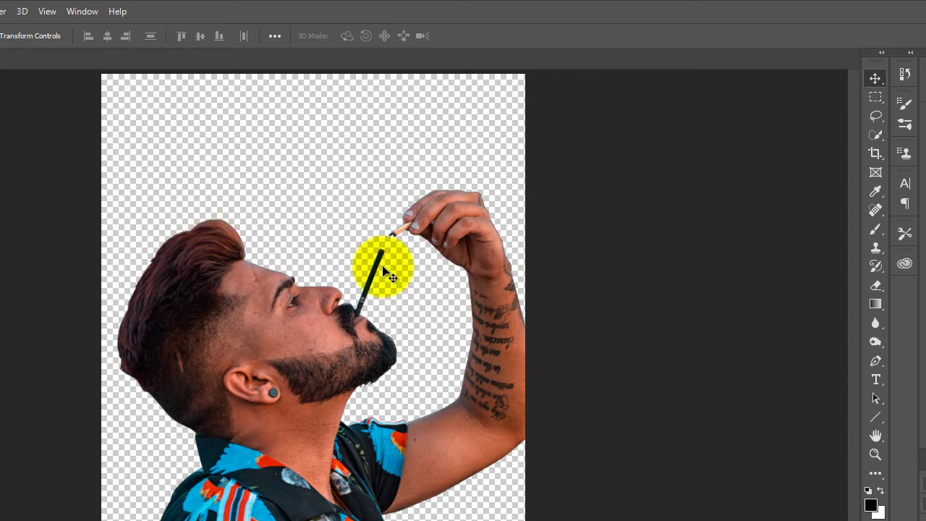
pyautogui.hotkey('ctrl', '+')
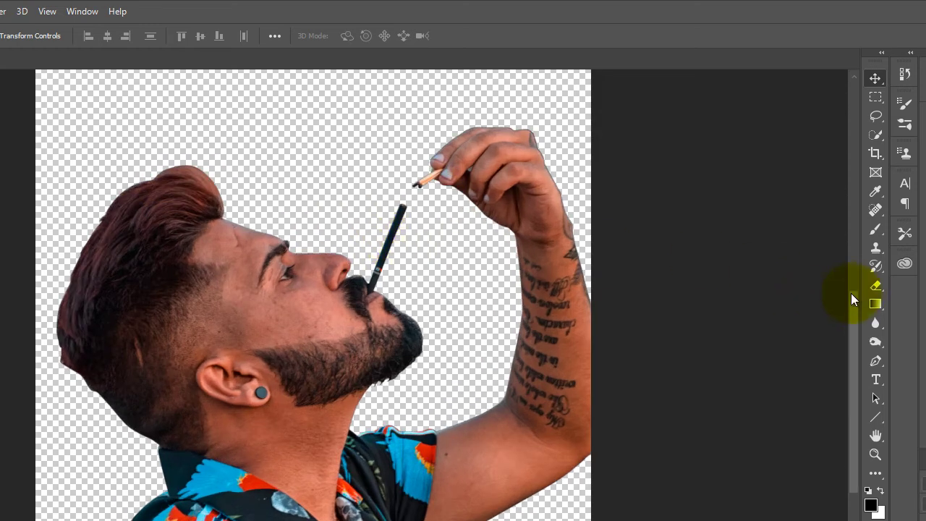
pyautogui.hotkey('ctrl', '+')
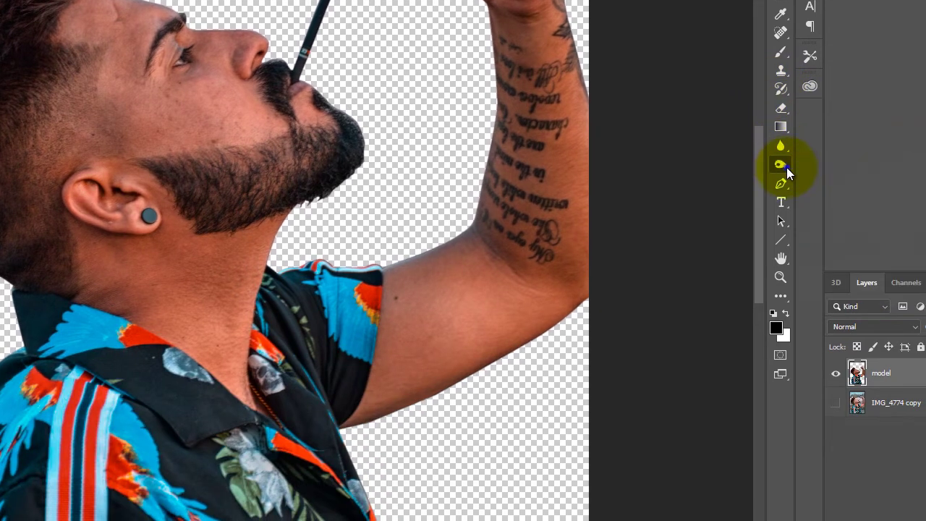
# - Switch to the Smudge Tool from the blur/sharpen/smudge tool group
pyautogui.rightClick(780, 165)
pyautogui.rightClick(780, 146)
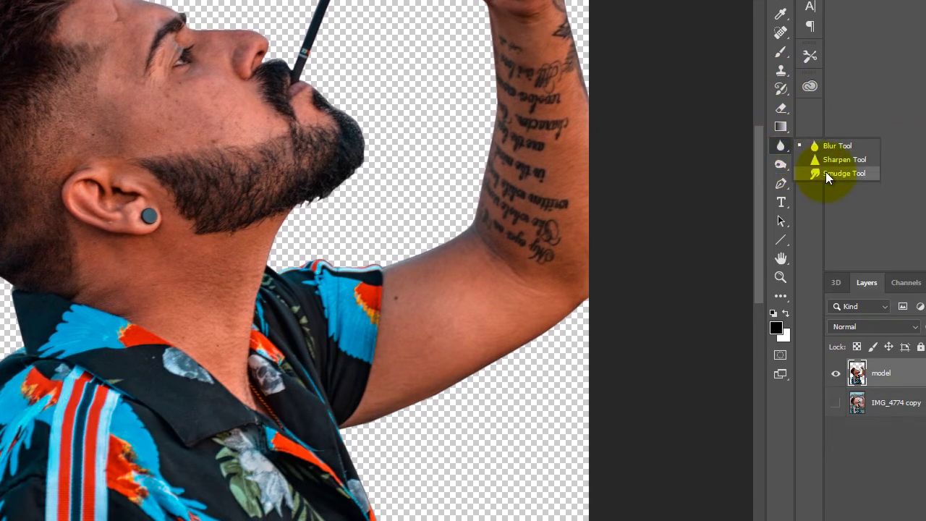
pyautogui.click(825, 172)
# - Choose the Smoothing Smudge Brush from Smudge paint and duplicate the model layer
pyautogui.rightClick(166, 102)
pyautogui.scroll(-3, 263, 324)
pyautogui.click(189, 270)
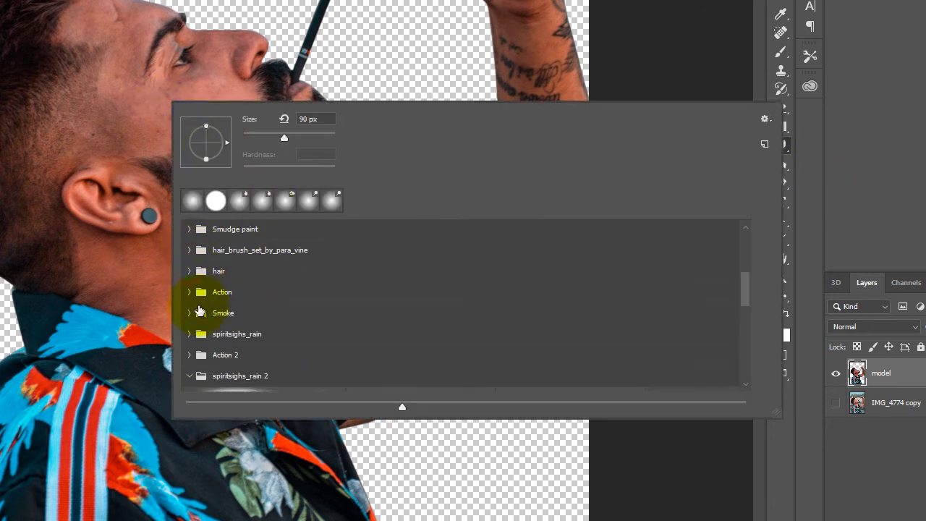
pyautogui.click(189, 228)
pyautogui.click(382, 306)
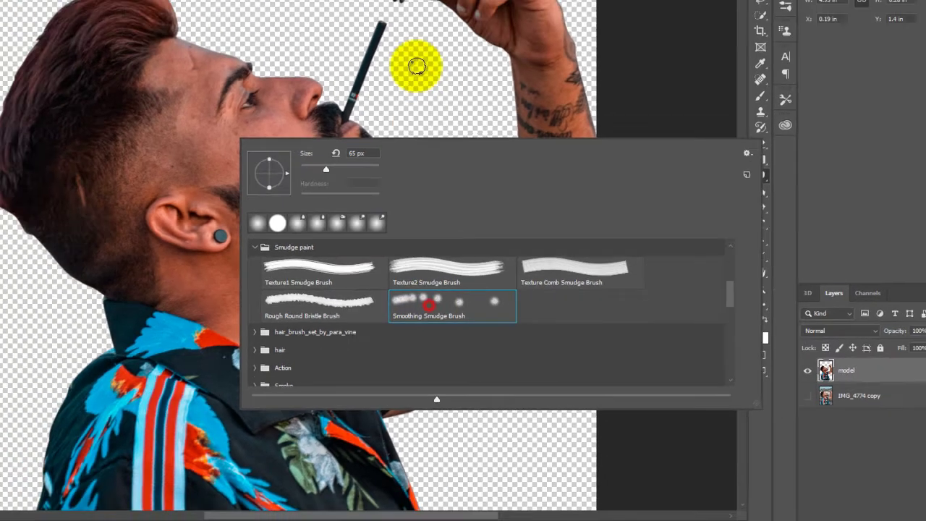
pyautogui.click(434, 50)
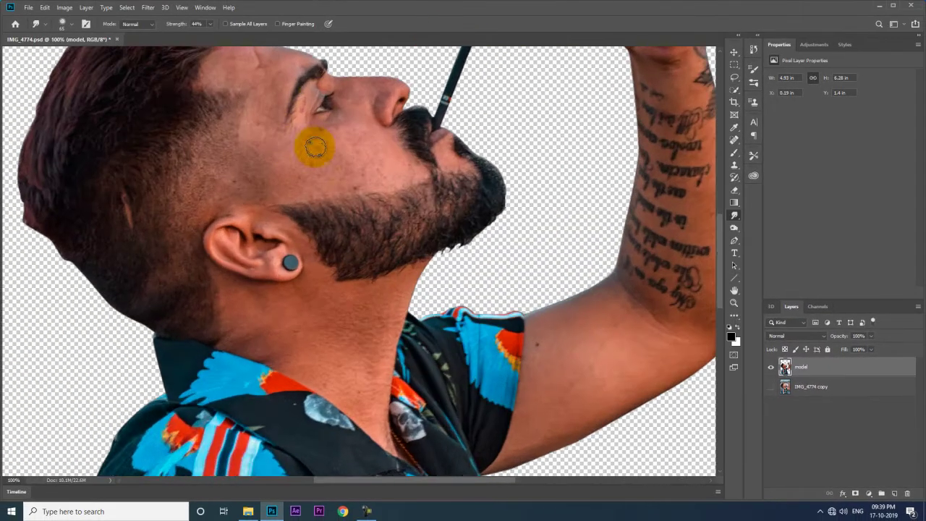
pyautogui.scroll(3, 314, 147)
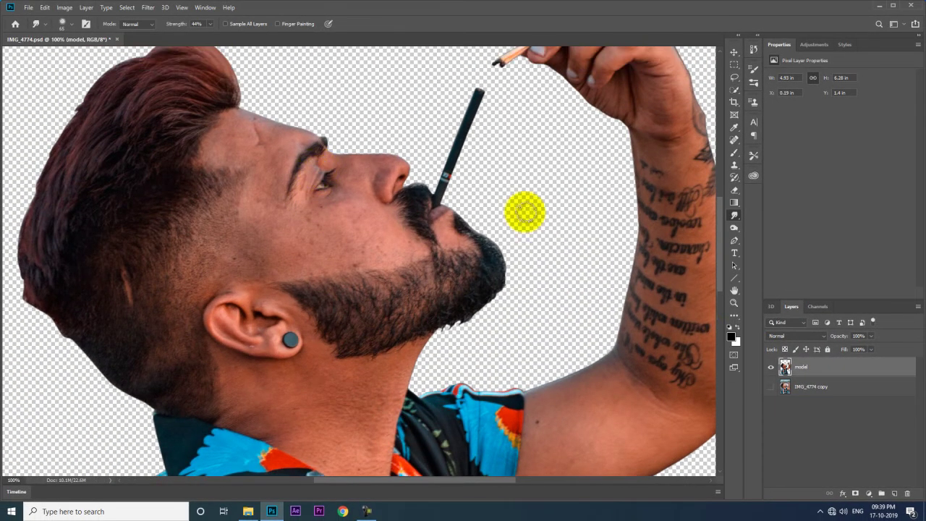
pyautogui.hotkey('ctrl', 'j')
# - Load the model outline as a selection, lower smudge strength to about 13%, and smooth the cheeks
pyautogui.keyDown('ctrl'); pyautogui.click(785, 366); pyautogui.keyUp('ctrl')
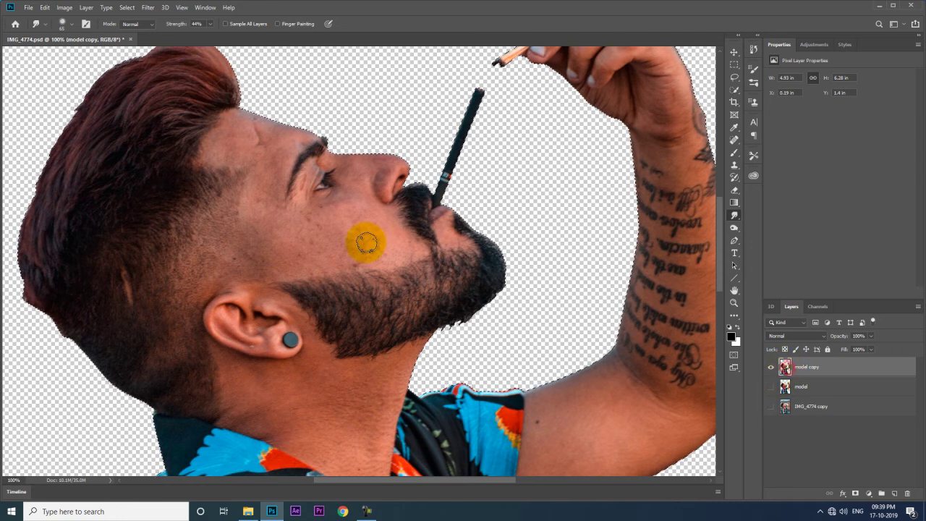
pyautogui.scroll(2, 282, 212)
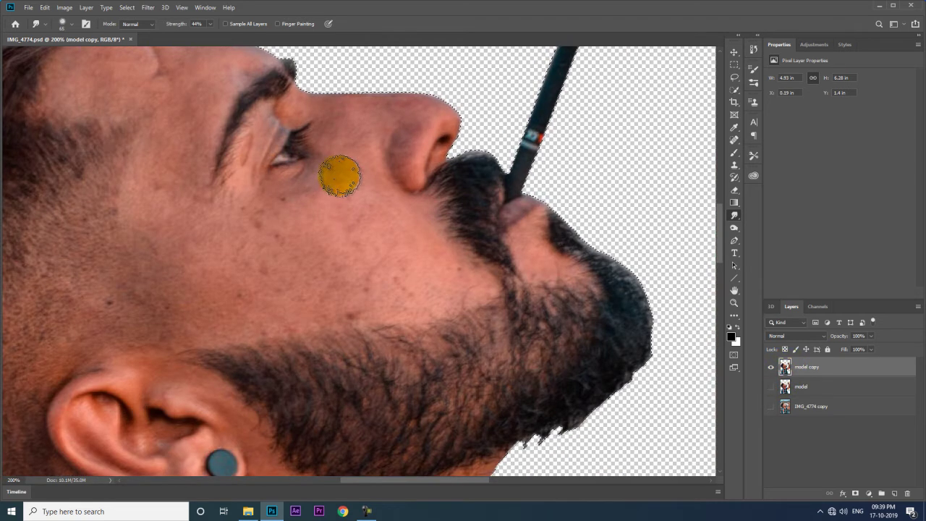
pyautogui.moveTo(179, 24); pyautogui.dragTo(159, 56)
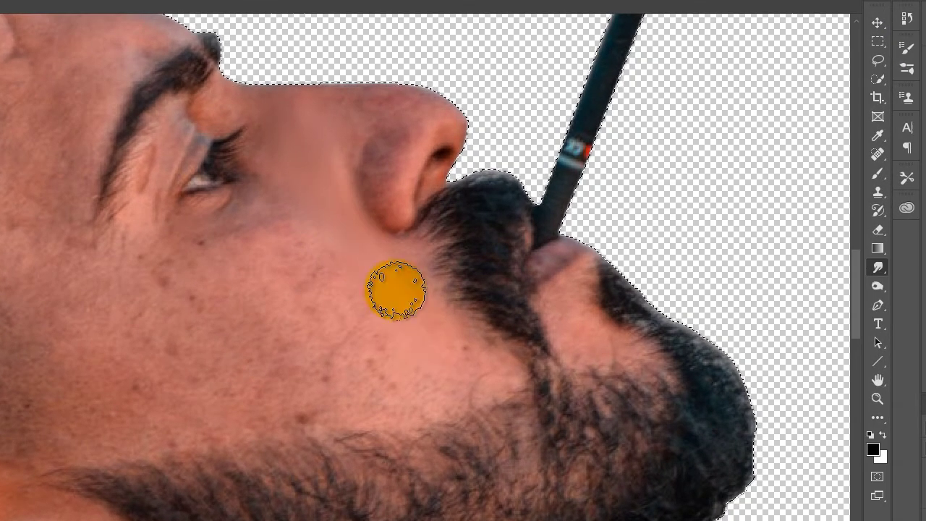
pyautogui.click(454, 366)
pyautogui.click(330, 395)
pyautogui.click(222, 398)
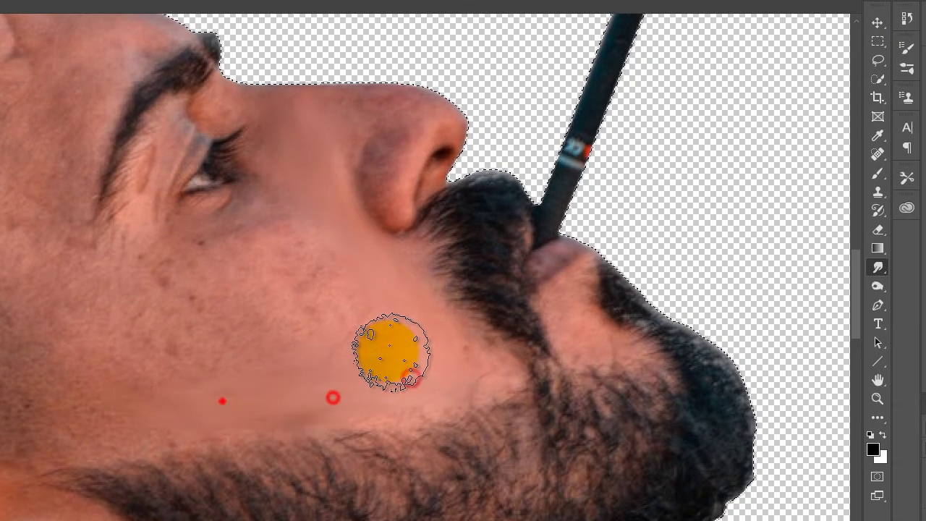
pyautogui.click(360, 326)
pyautogui.click(274, 243)
pyautogui.click(297, 277)
pyautogui.click(210, 369)
pyautogui.click(442, 343)
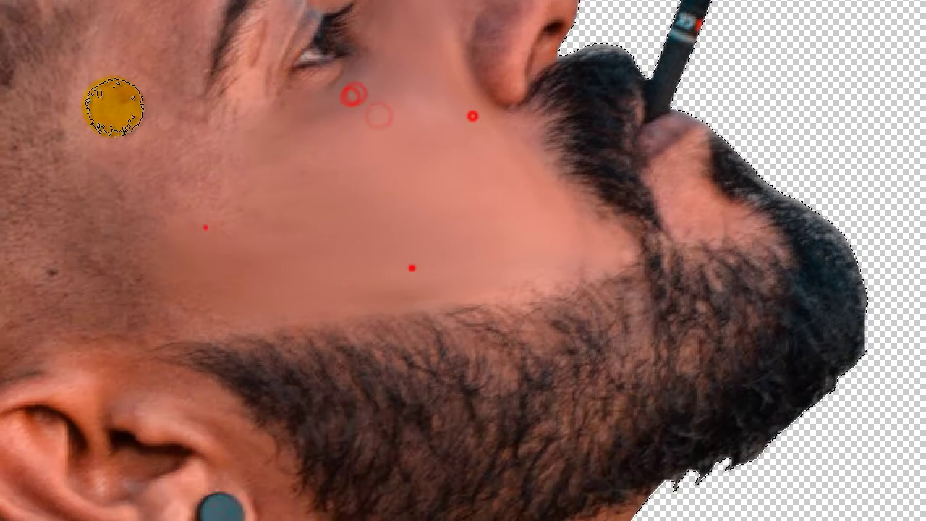
# - Smooth the forehead, cheek and nose-bridge skin
pyautogui.click(219, 281)
pyautogui.click(328, 296)
pyautogui.click(256, 231)
pyautogui.click(189, 83)
pyautogui.click(124, 83)
pyautogui.click(333, 139)
pyautogui.click(287, 139)
pyautogui.click(433, 203)
pyautogui.click(496, 202)
pyautogui.click(554, 202)
# - Smooth the skin beside the nose, under the eyes and on the cheek
pyautogui.click(249, 334)
pyautogui.click(290, 340)
pyautogui.click(337, 316)
pyautogui.click(331, 341)
pyautogui.click(128, 402)
pyautogui.click(66, 389)
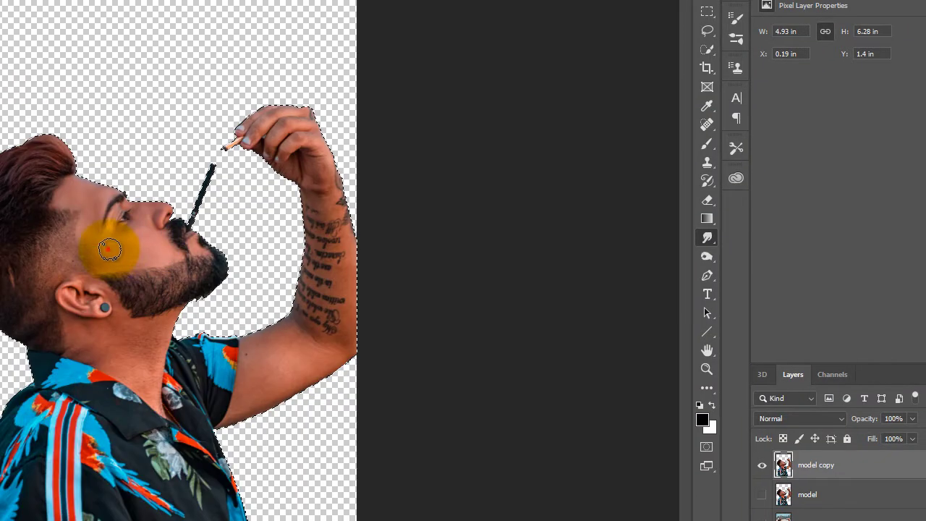
pyautogui.click(132, 232)
# - Smooth the skin of the upper arm, forearm and fingers
pyautogui.click(283, 413)
pyautogui.click(308, 386)
pyautogui.click(283, 372)
pyautogui.click(304, 361)
pyautogui.click(326, 356)
pyautogui.click(335, 390)
pyautogui.click(310, 424)
pyautogui.click(428, 262)
pyautogui.click(371, 151)
pyautogui.click(335, 101)
pyautogui.click(378, 107)
# - Smooth the remaining cheek, neck and beard-edge skin
pyautogui.click(300, 93)
pyautogui.click(47, 231)
pyautogui.click(89, 369)
pyautogui.click(153, 407)
pyautogui.click(115, 216)
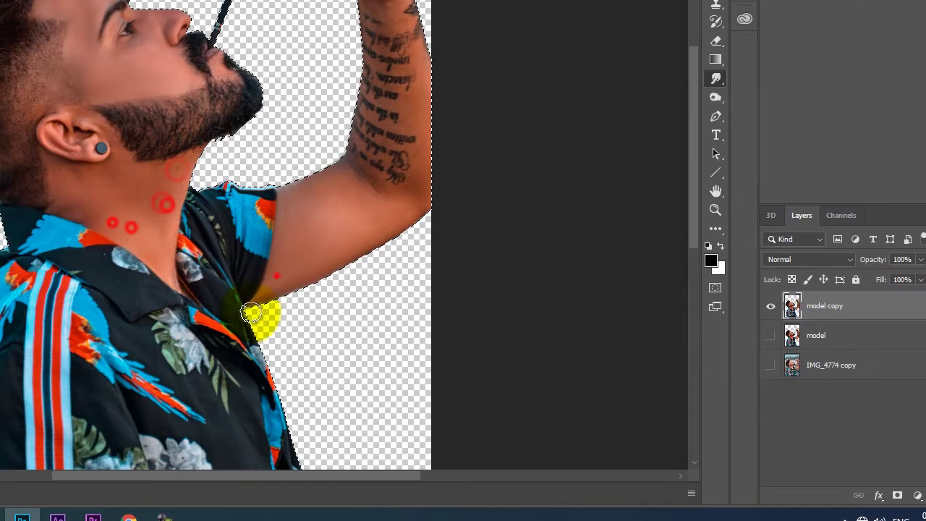
pyautogui.scroll(-2, 258, 314)
pyautogui.click(147, 84)
pyautogui.click(155, 89)
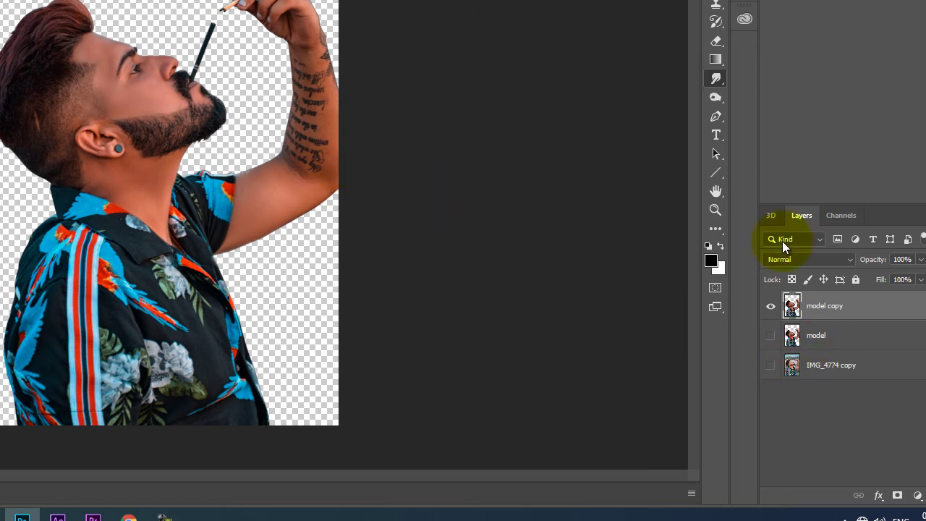
pyautogui.click(717, 78)
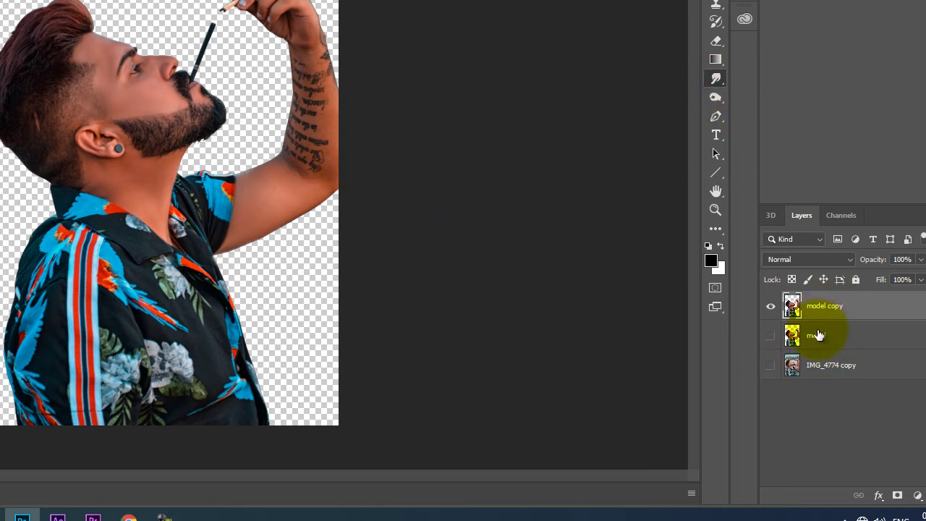
# - Place bg from the cig folder behind model copy, then toggle its visibility to compare
pyautogui.click(824, 339)
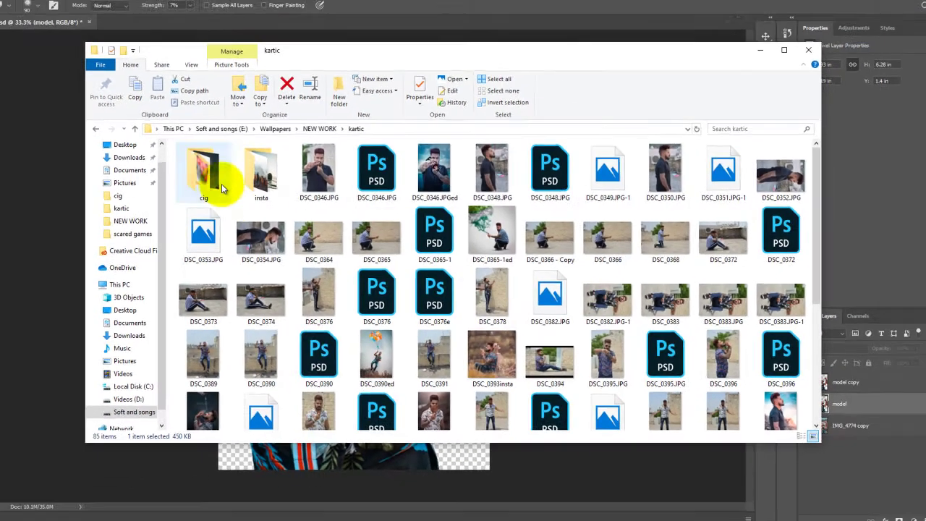
pyautogui.doubleClick(221, 182)
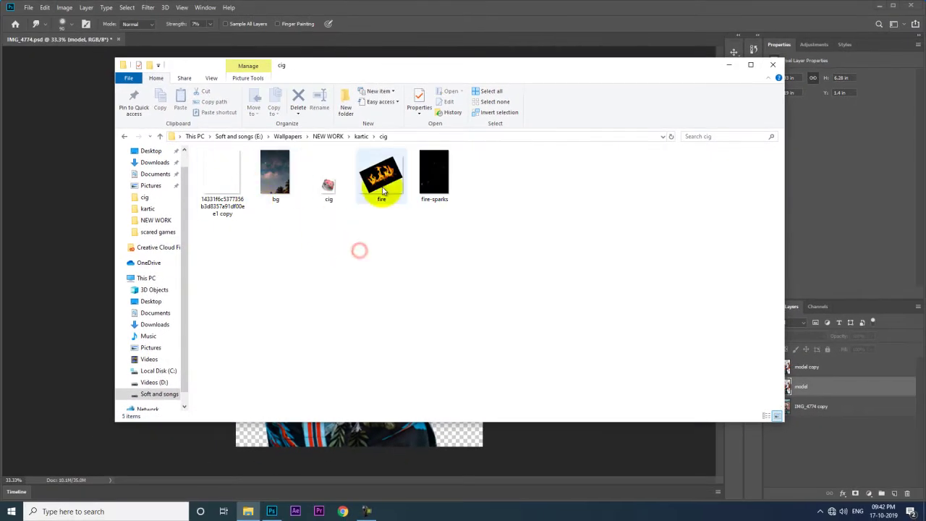
pyautogui.click(434, 173)
pyautogui.click(278, 173)
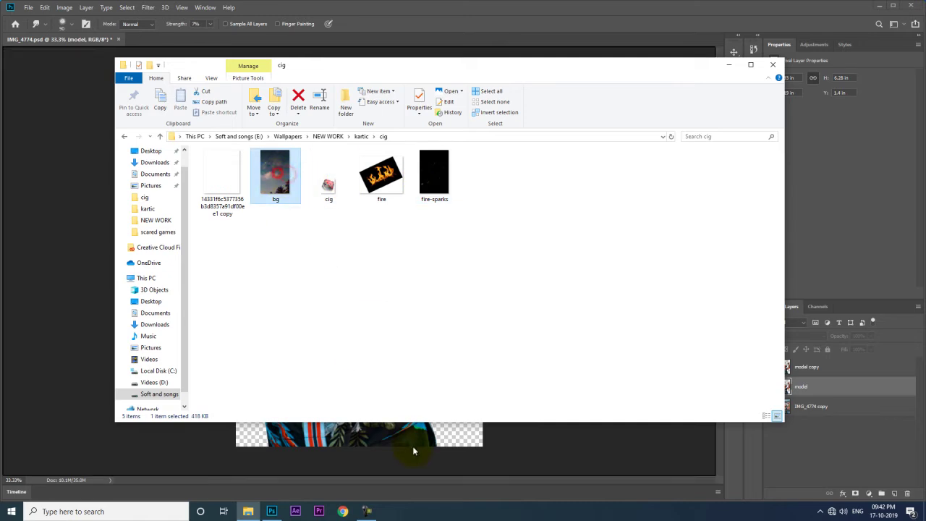
pyautogui.moveTo(413, 450); pyautogui.dragTo(436, 283)
pyautogui.press('Return')
pyautogui.click(771, 387)
pyautogui.click(771, 387)
pyautogui.click(733, 53)
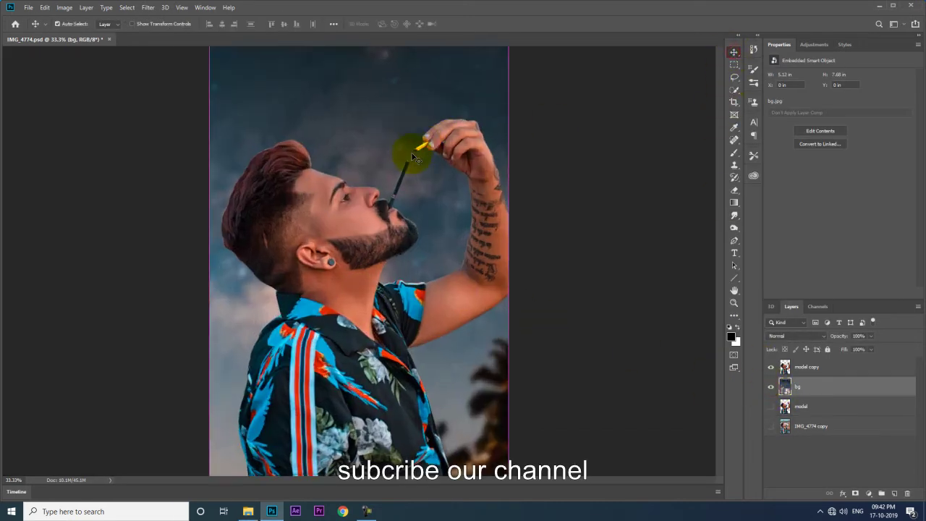
# - Add a layer mask to model copy and brush black along the beard edge below the mouth
pyautogui.hotkey('ctrl', '+')
pyautogui.click(804, 368)
pyautogui.hotkey('ctrl', '+')
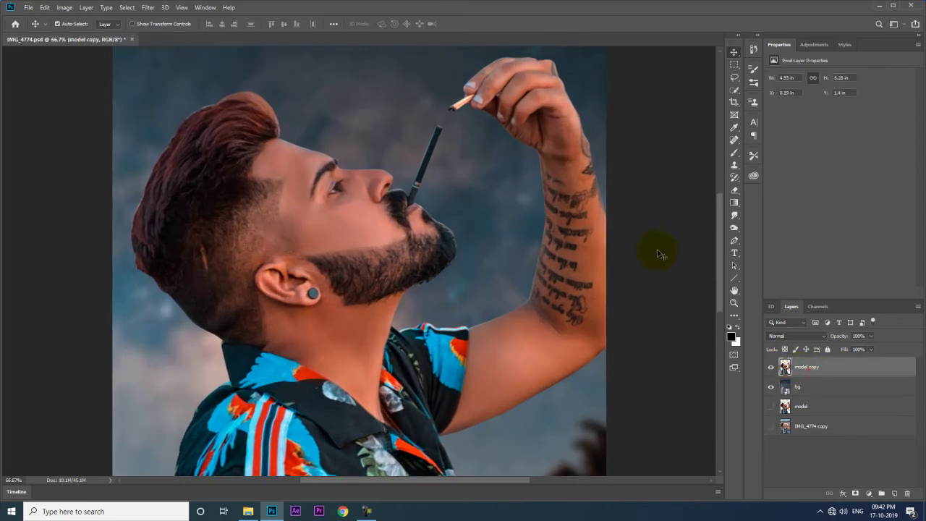
pyautogui.click(855, 493)
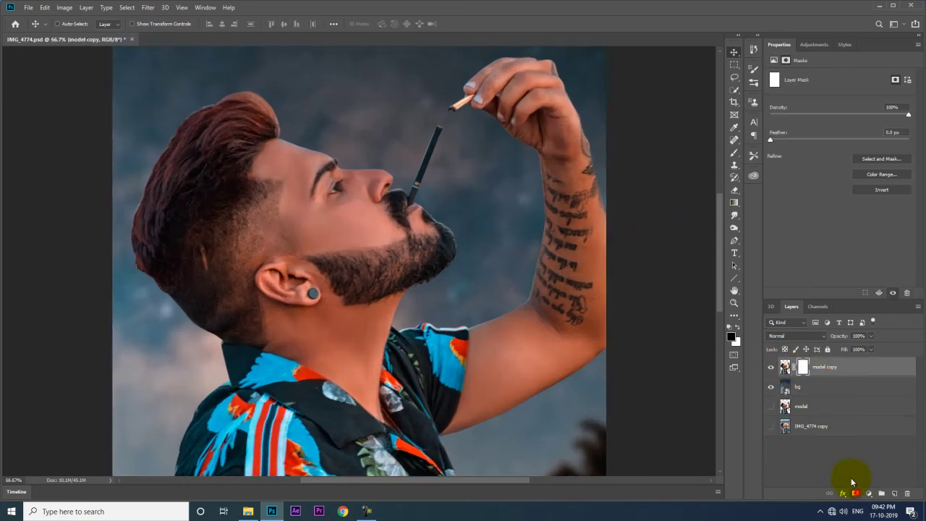
pyautogui.click(733, 155)
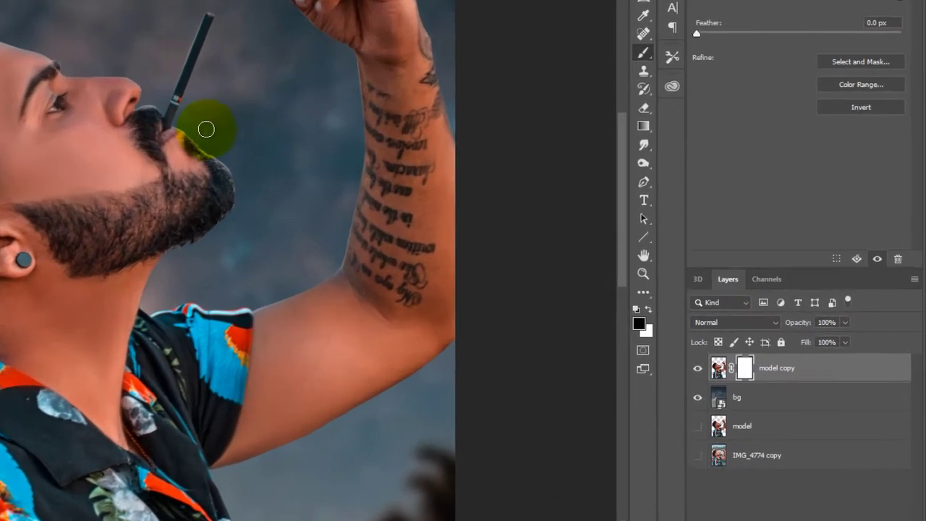
pyautogui.moveTo(433, 208); pyautogui.dragTo(445, 214)
pyautogui.moveTo(205, 138)
pyautogui.mouseDown()
pyautogui.moveTo(227, 193)
pyautogui.moveTo(205, 238)
pyautogui.moveTo(175, 252)
pyautogui.moveTo(198, 233)
pyautogui.mouseUp()
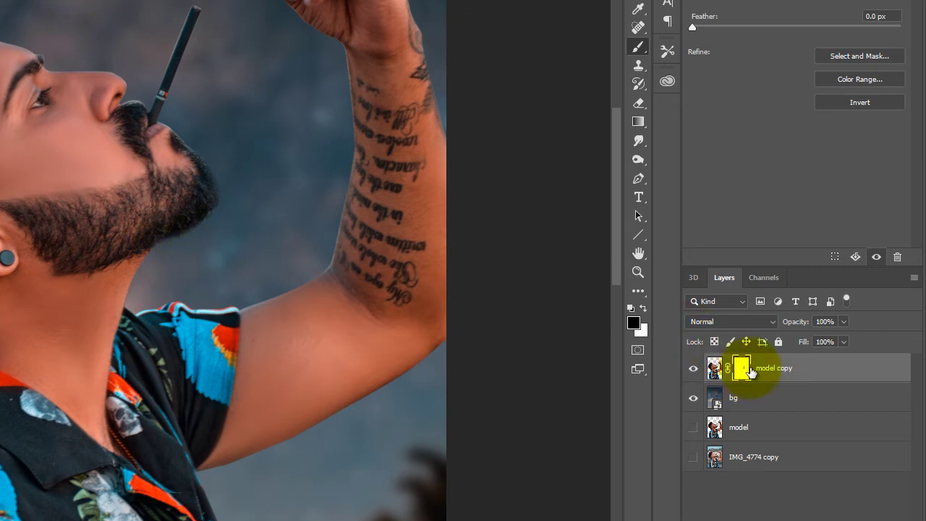
# - Delete IMG_4774 copy, apply model copy's layer mask, and duplicate it as model copy 2
pyautogui.click(730, 428)
pyautogui.click(739, 451)
pyautogui.press('Delete')
pyautogui.rightClick(741, 367)
pyautogui.click(749, 398)
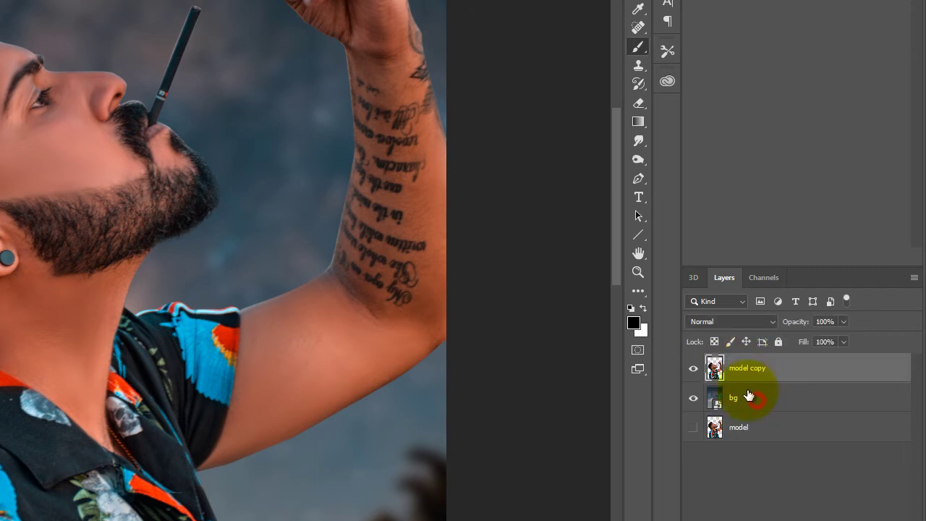
pyautogui.hotkey('ctrl', 'j')
# - Set up the Smudge Tool with the Rough Ink hair brush, viewing the head and hair
pyautogui.click(638, 141)
pyautogui.moveTo(155, 47); pyautogui.dragTo(334, 217)
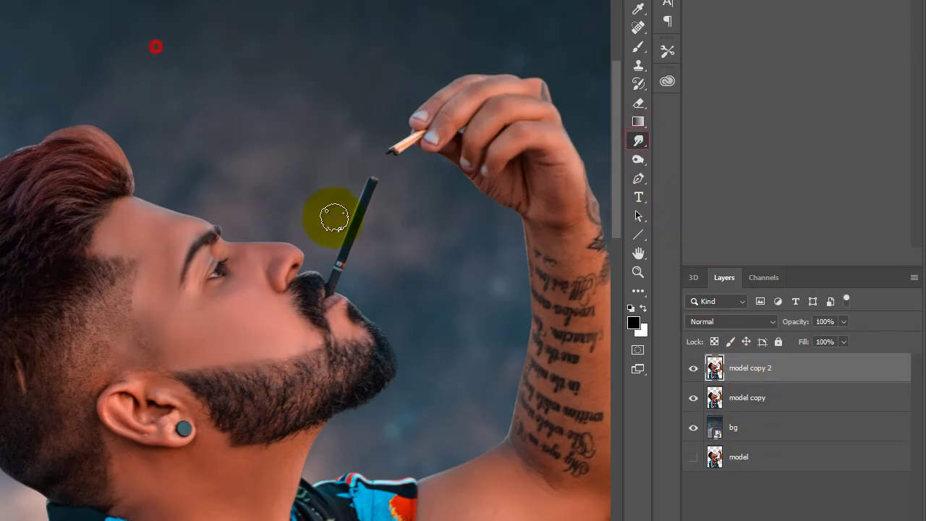
pyautogui.rightClick(334, 216)
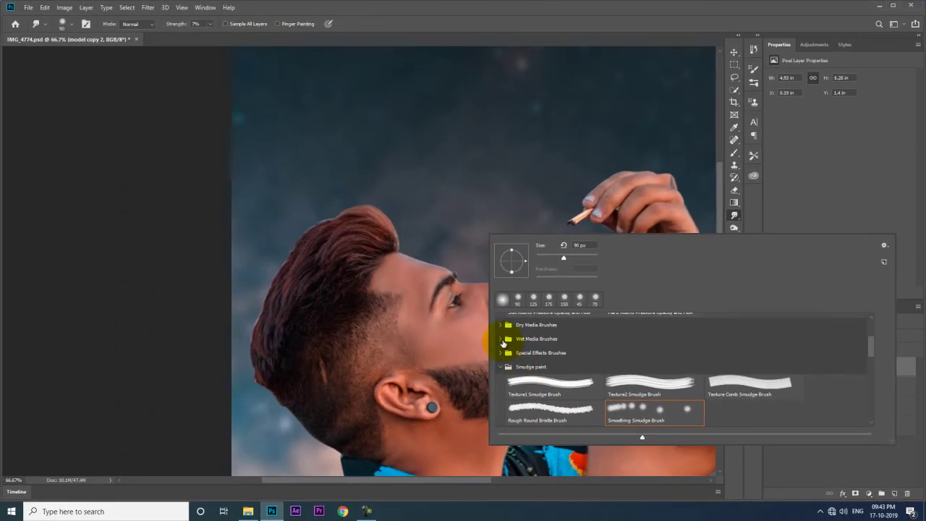
pyautogui.scroll(-2, 506, 355)
pyautogui.click(505, 416)
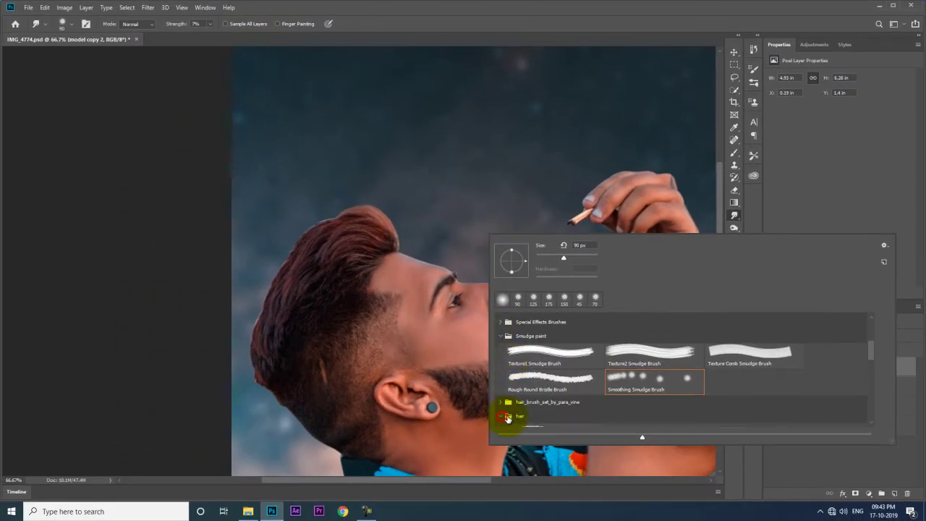
pyautogui.click(535, 402)
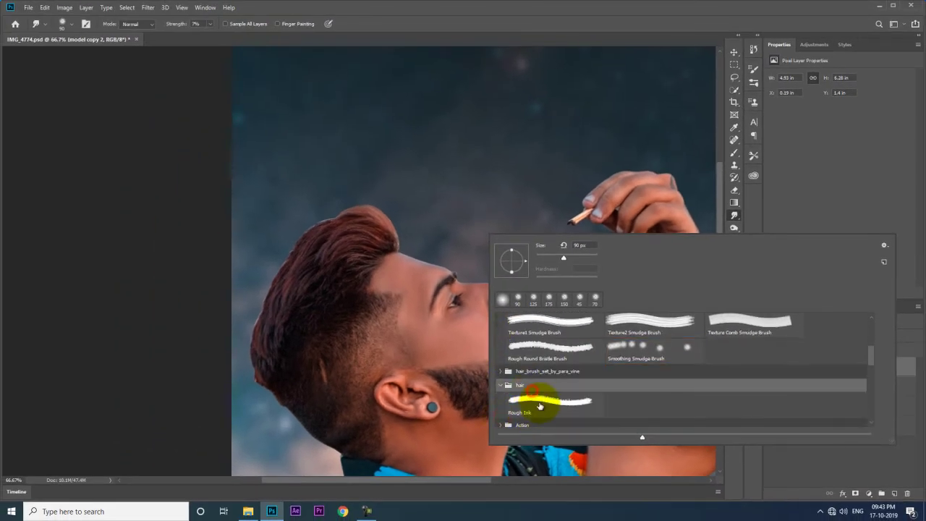
pyautogui.click(441, 220)
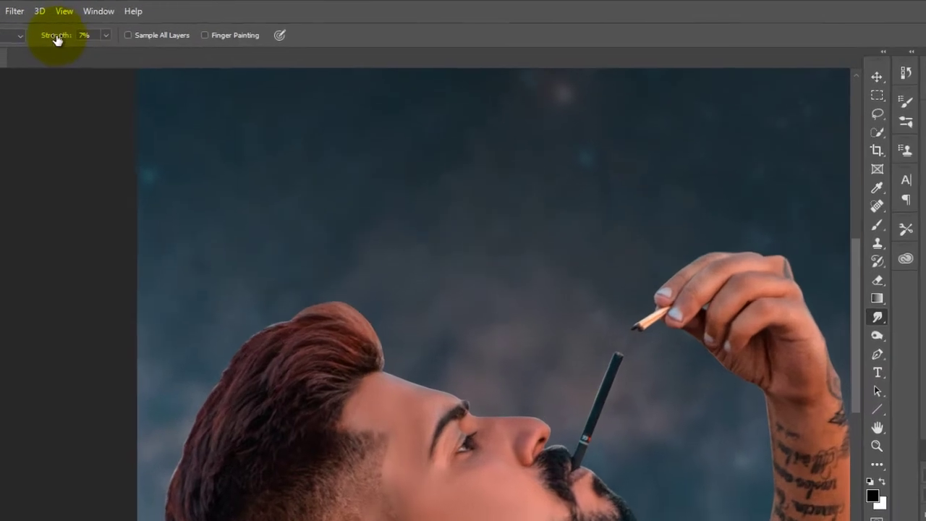
# - At 45% strength, smudge the hair tip, temple, top and left edges into wisps
pyautogui.moveTo(172, 27); pyautogui.dragTo(180, 27)
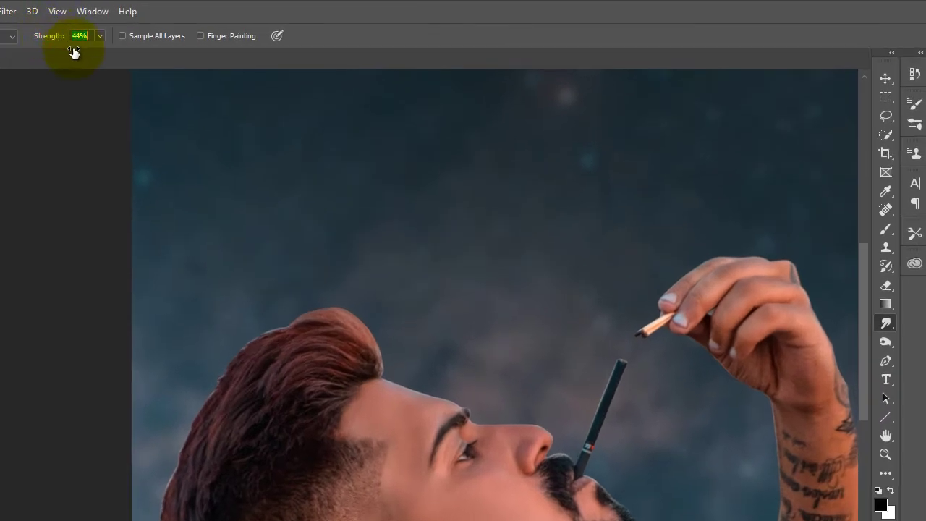
pyautogui.moveTo(367, 361); pyautogui.dragTo(347, 351)
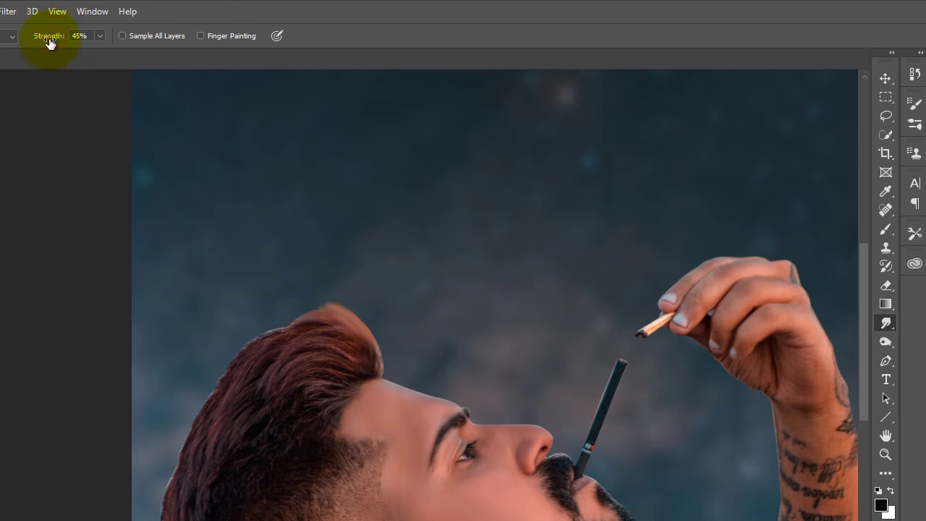
pyautogui.moveTo(331, 324); pyautogui.dragTo(363, 405)
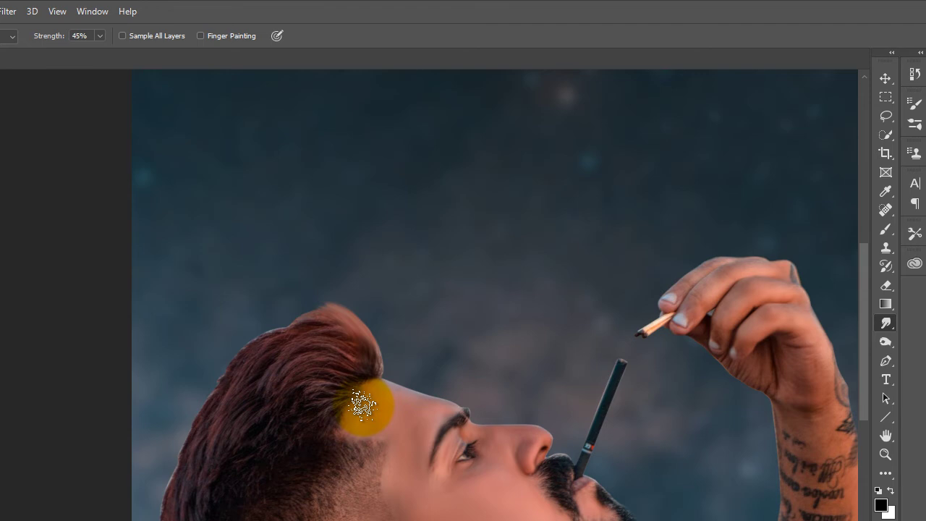
pyautogui.moveTo(363, 405); pyautogui.dragTo(360, 361)
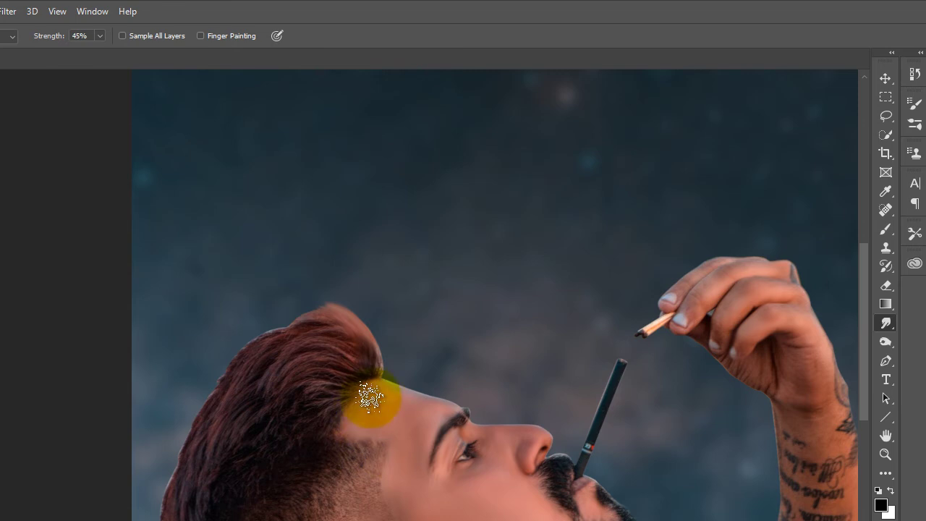
pyautogui.moveTo(307, 327); pyautogui.dragTo(347, 363)
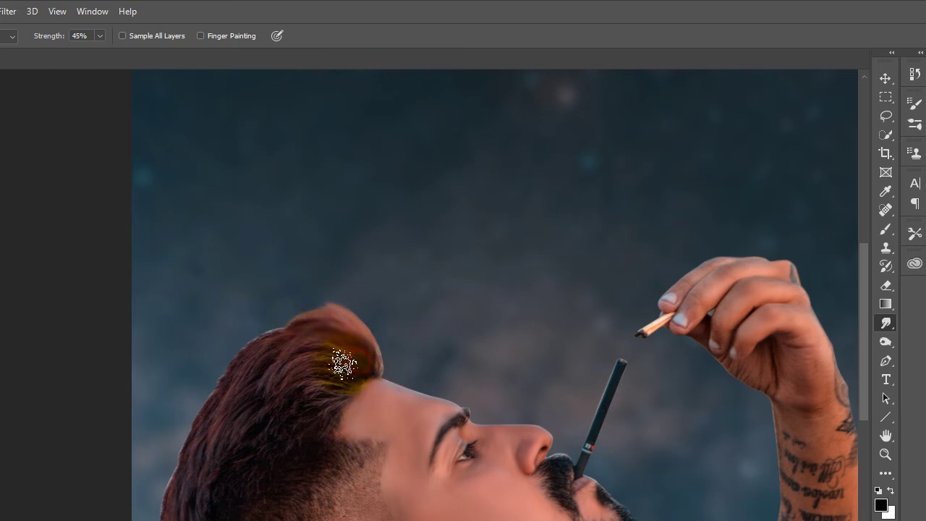
pyautogui.moveTo(285, 325)
pyautogui.mouseDown()
pyautogui.moveTo(356, 347)
pyautogui.moveTo(285, 324)
pyautogui.moveTo(268, 341)
pyautogui.moveTo(307, 329)
pyautogui.moveTo(295, 310)
pyautogui.moveTo(252, 323)
pyautogui.moveTo(295, 309)
pyautogui.mouseUp()
pyautogui.moveTo(333, 325)
pyautogui.mouseDown()
pyautogui.moveTo(378, 366)
pyautogui.moveTo(361, 335)
pyautogui.moveTo(360, 353)
pyautogui.moveTo(368, 347)
pyautogui.moveTo(326, 305)
pyautogui.moveTo(308, 325)
pyautogui.moveTo(330, 381)
pyautogui.moveTo(293, 264)
pyautogui.moveTo(268, 268)
pyautogui.moveTo(269, 395)
pyautogui.mouseUp()
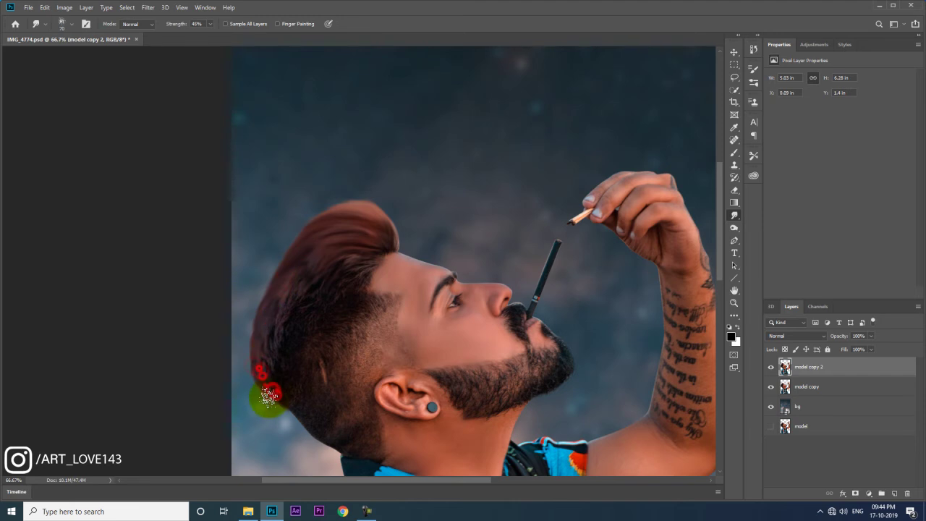
pyautogui.hotkey('ctrl', '-')
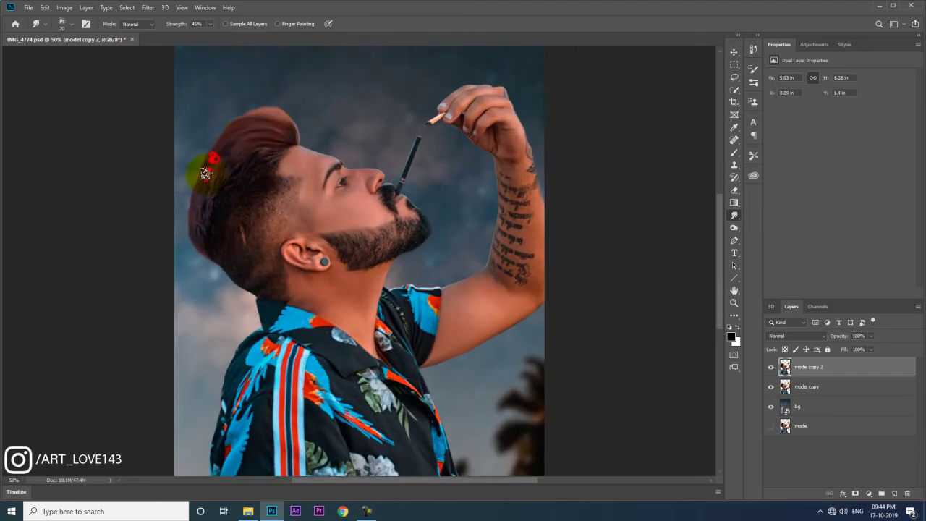
pyautogui.moveTo(201, 200); pyautogui.dragTo(227, 133)
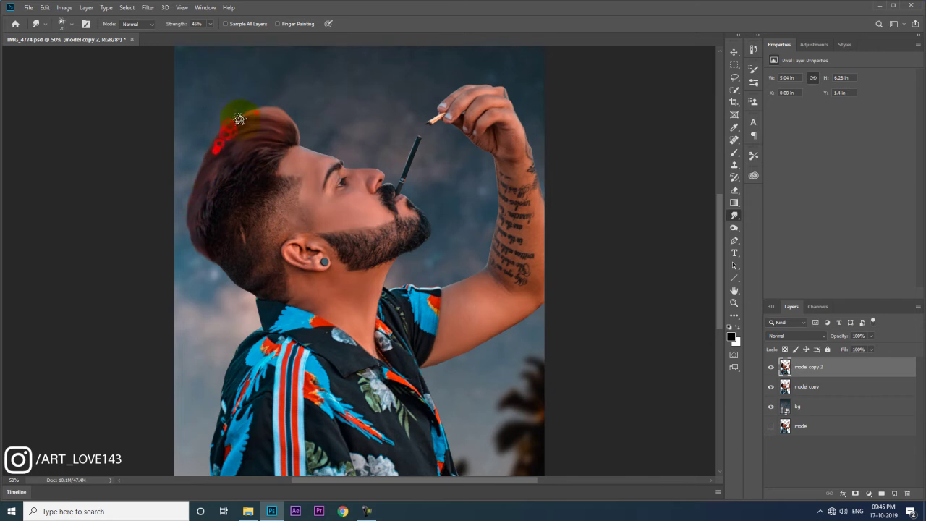
pyautogui.hotkey('ctrl', '-')
pyautogui.hotkey('ctrl', '-')
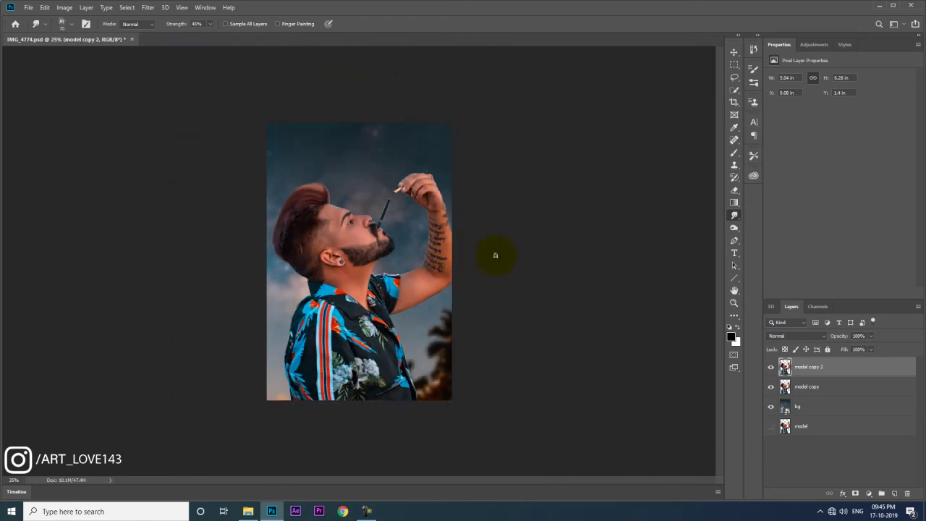
pyautogui.click(247, 510)
# - Place fire.png into the document and set its blend mode to Screen
pyautogui.moveTo(381, 174); pyautogui.dragTo(393, 240)
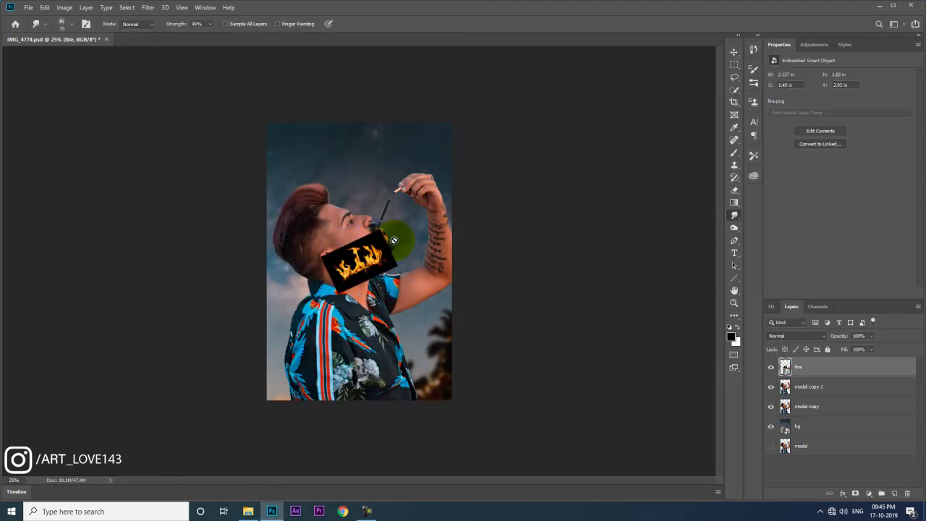
pyautogui.hotkey('ctrl', '+')
pyautogui.click(792, 336)
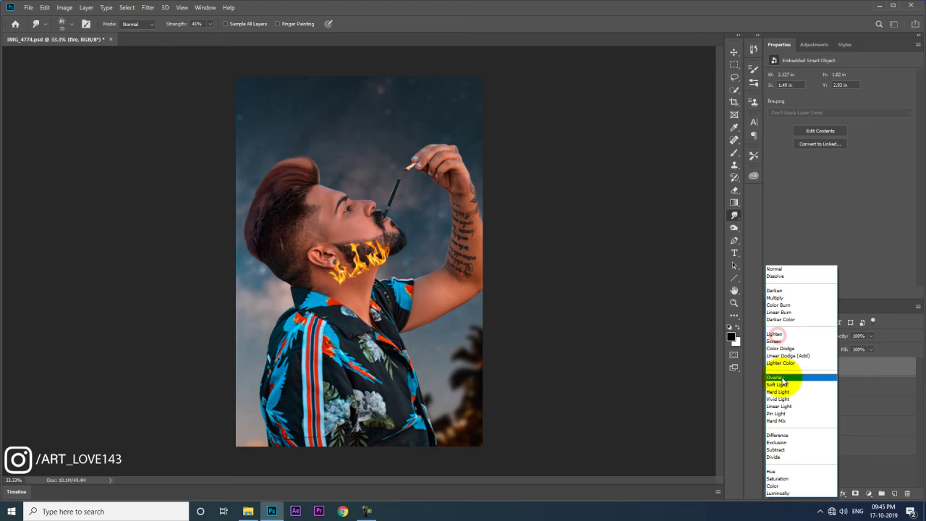
pyautogui.click(773, 340)
pyautogui.press('v')
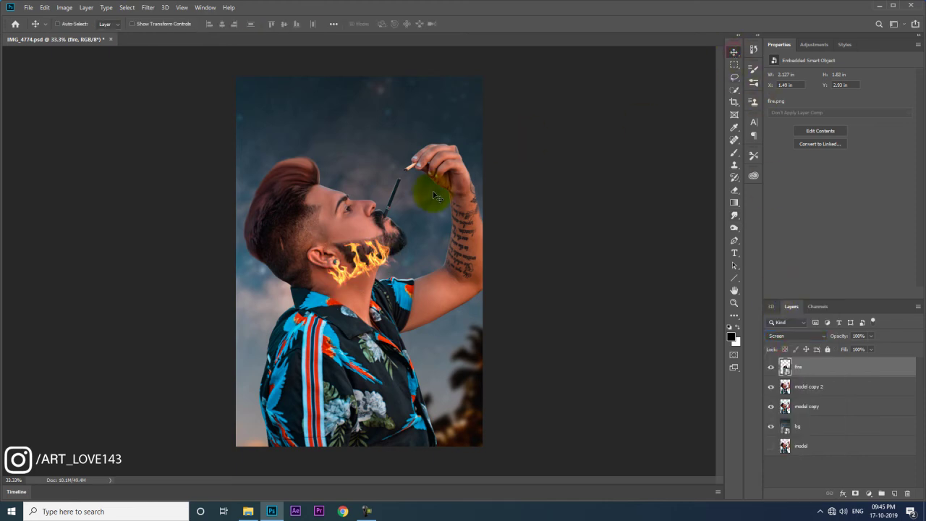
# - Shrink the fire to a small flame and position it on the matchstick tip
pyautogui.hotkey('ctrl', '+')
pyautogui.moveTo(409, 217); pyautogui.dragTo(421, 73)
pyautogui.hotkey('ctrl', 't')
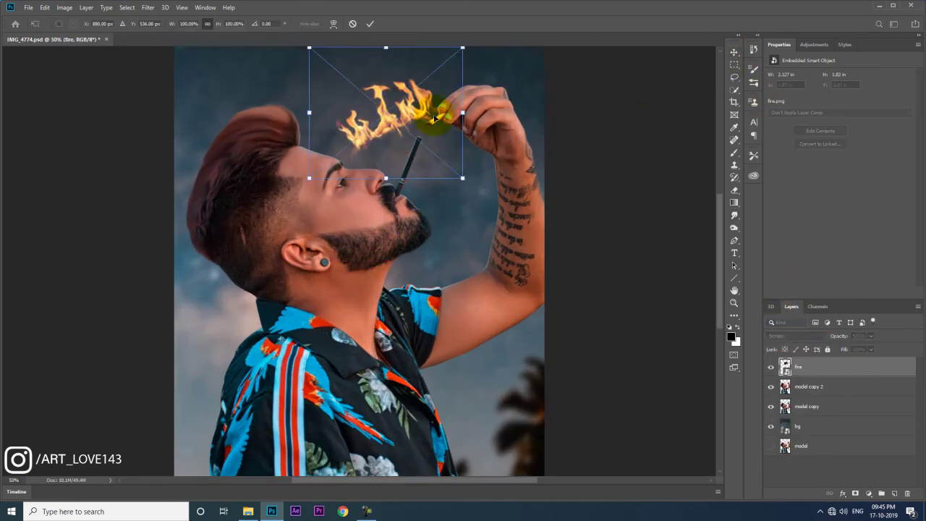
pyautogui.moveTo(458, 176)
pyautogui.mouseDown()
pyautogui.moveTo(347, 78)
pyautogui.moveTo(429, 112)
pyautogui.moveTo(434, 128)
pyautogui.mouseUp()
pyautogui.press('Return')
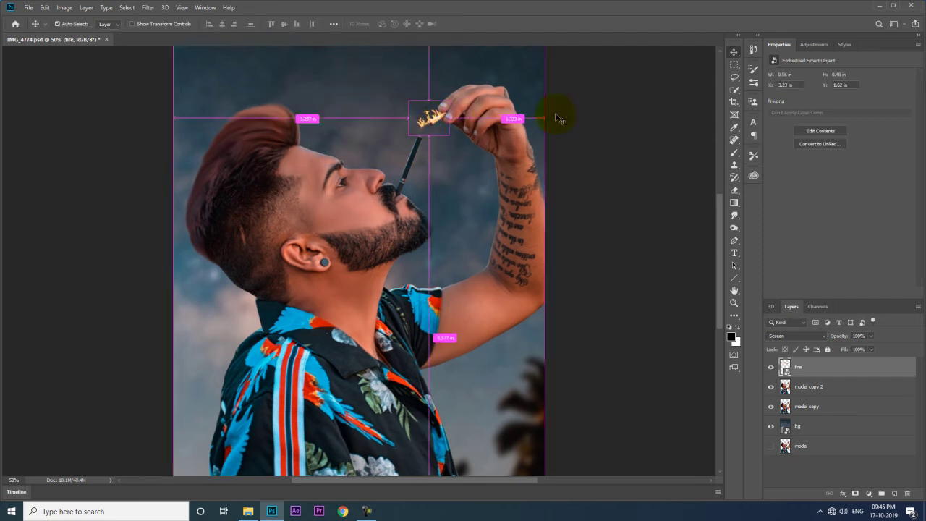
pyautogui.hotkey('ctrl', '+')
pyautogui.moveTo(542, 128); pyautogui.dragTo(371, 215)
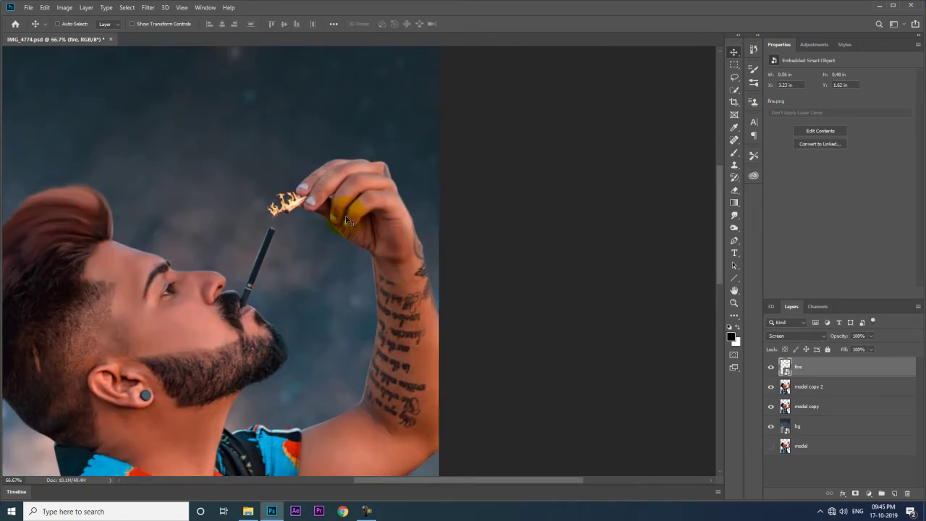
pyautogui.keyDown('alt'); pyautogui.scroll(3, 316, 188); pyautogui.keyUp('alt')
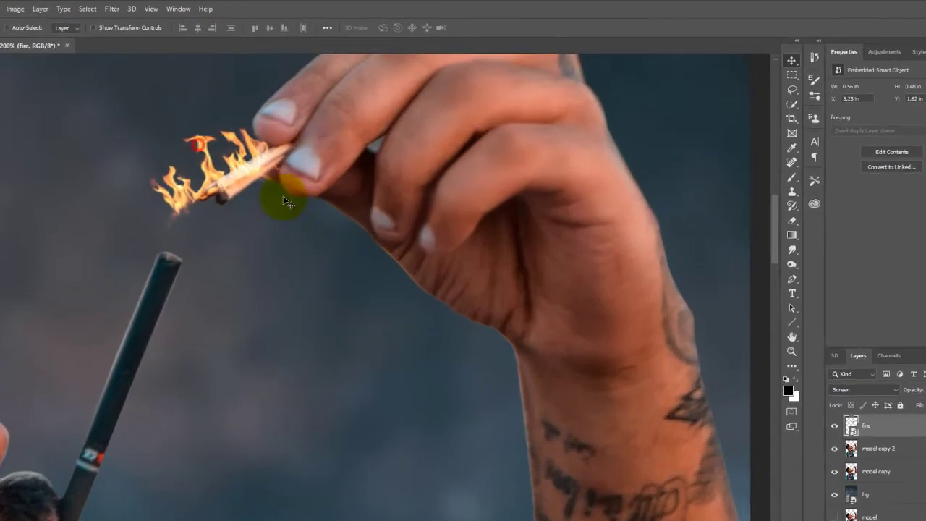
pyautogui.moveTo(287, 202); pyautogui.dragTo(221, 225)
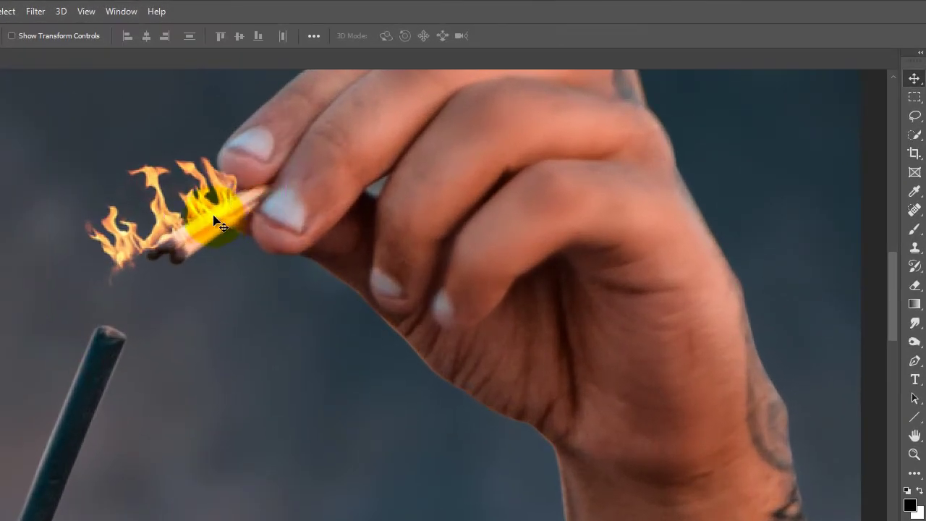
# - Warp the flames to curl around the matchstick and nudge them down-left onto its tip
pyautogui.hotkey('ctrl', 't')
pyautogui.click(313, 35)
pyautogui.moveTo(47, 322); pyautogui.dragTo(352, 348)
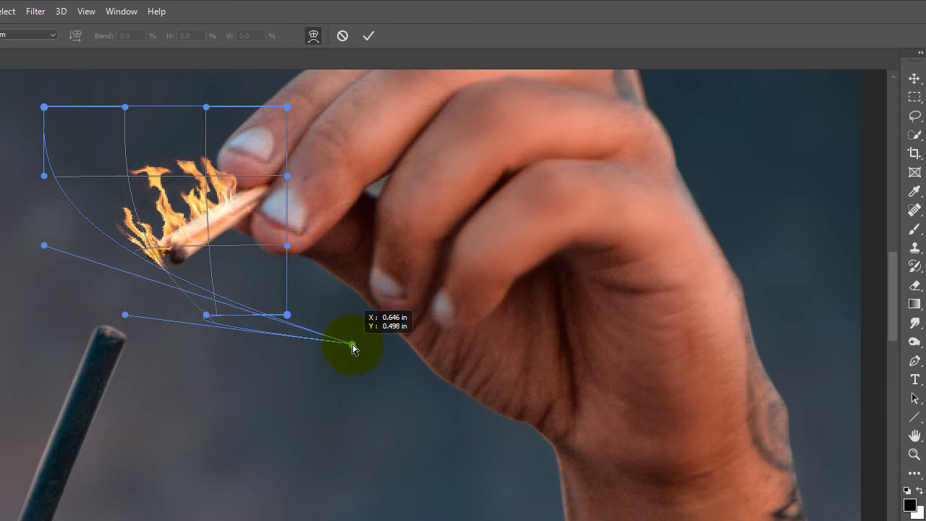
pyautogui.moveTo(153, 279); pyautogui.dragTo(143, 259)
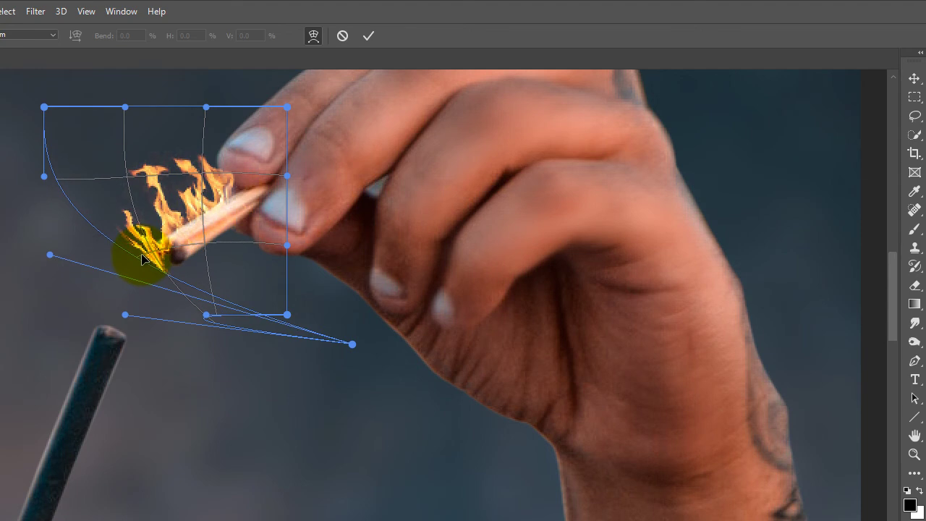
pyautogui.press('Return')
pyautogui.moveTo(182, 239); pyautogui.dragTo(156, 246)
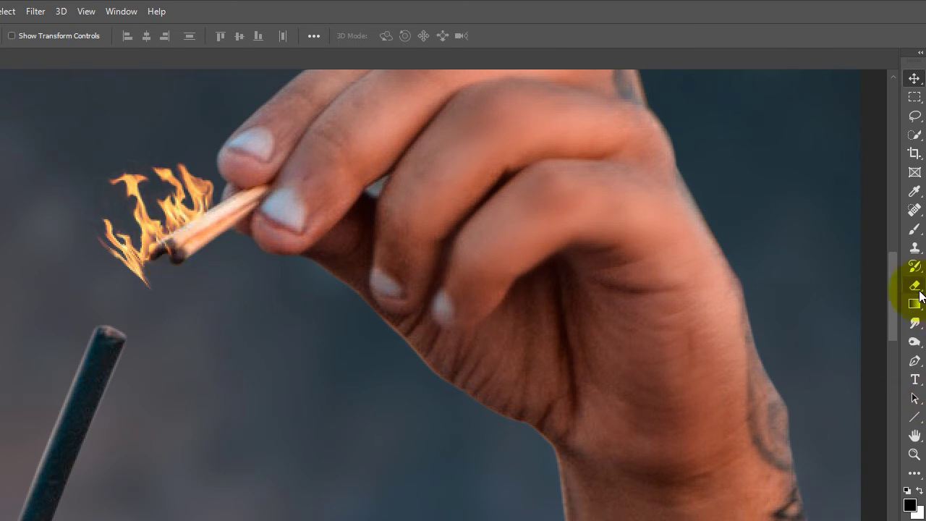
pyautogui.click(919, 291)
# - Rasterize the fire layer, erase the flame's lower tail and stray bits, nudge it, and duplicate it
pyautogui.press('Return')
pyautogui.click(195, 159)
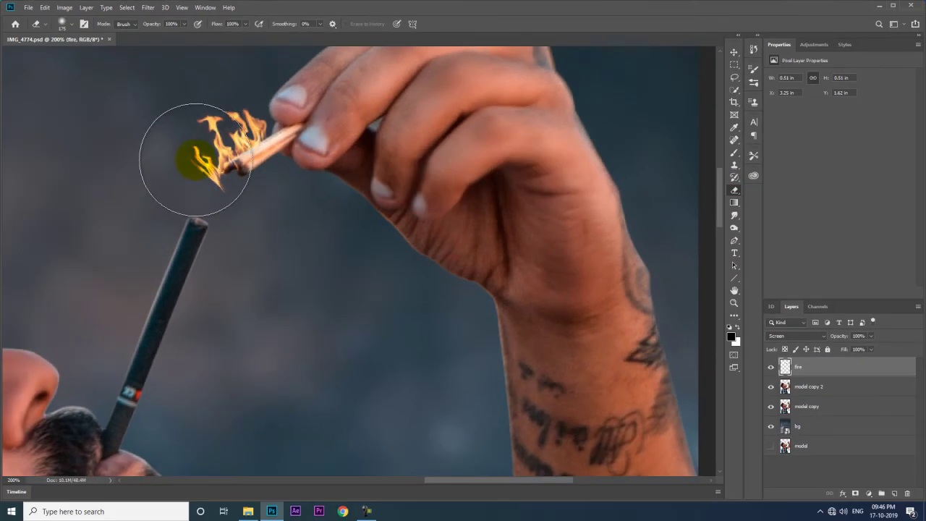
pyautogui.moveTo(186, 148); pyautogui.dragTo(207, 175)
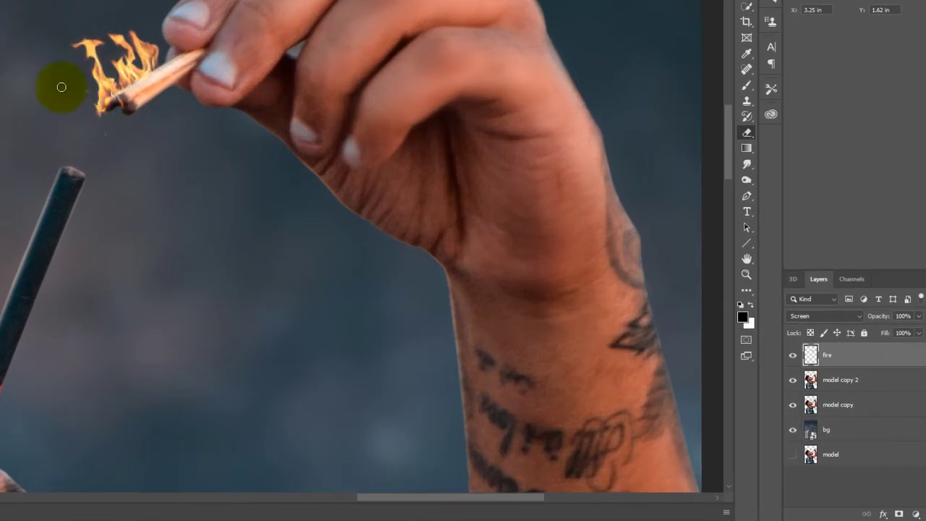
pyautogui.moveTo(76, 61); pyautogui.dragTo(105, 133)
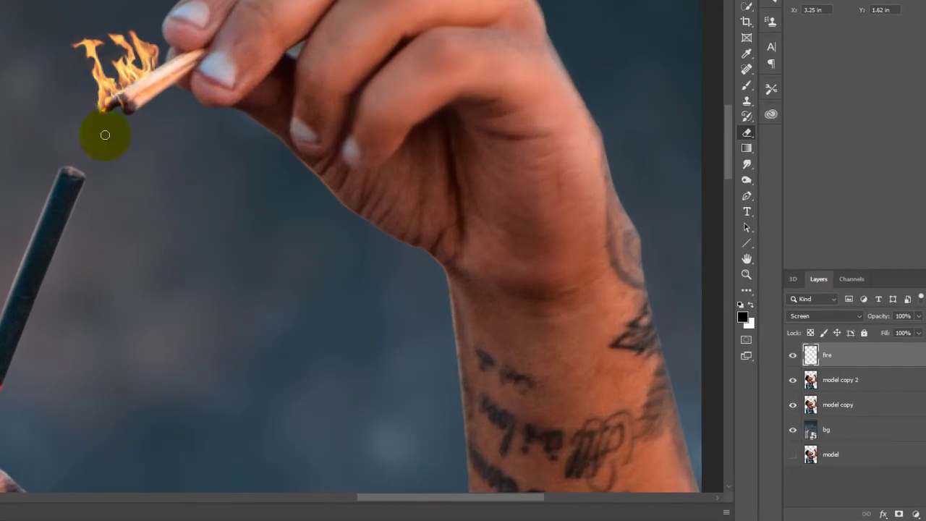
pyautogui.click(106, 125)
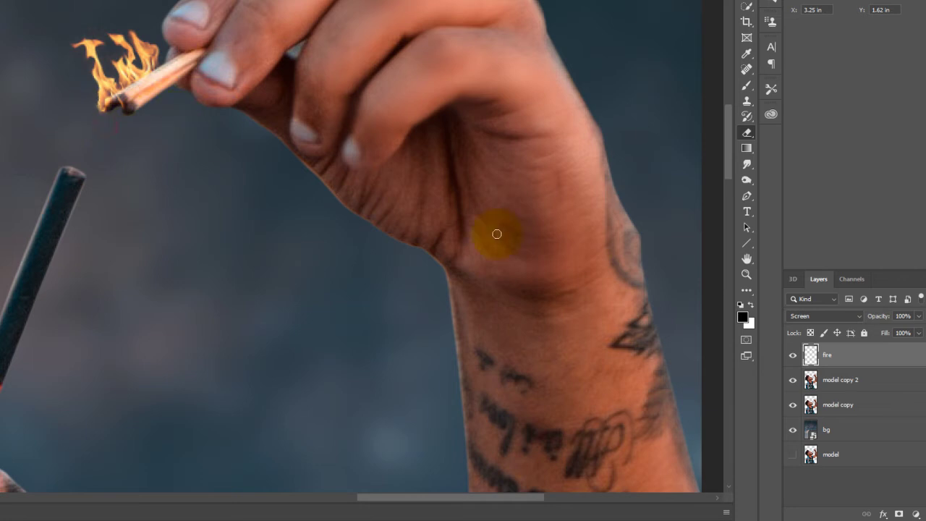
pyautogui.moveTo(423, 54); pyautogui.dragTo(422, 60)
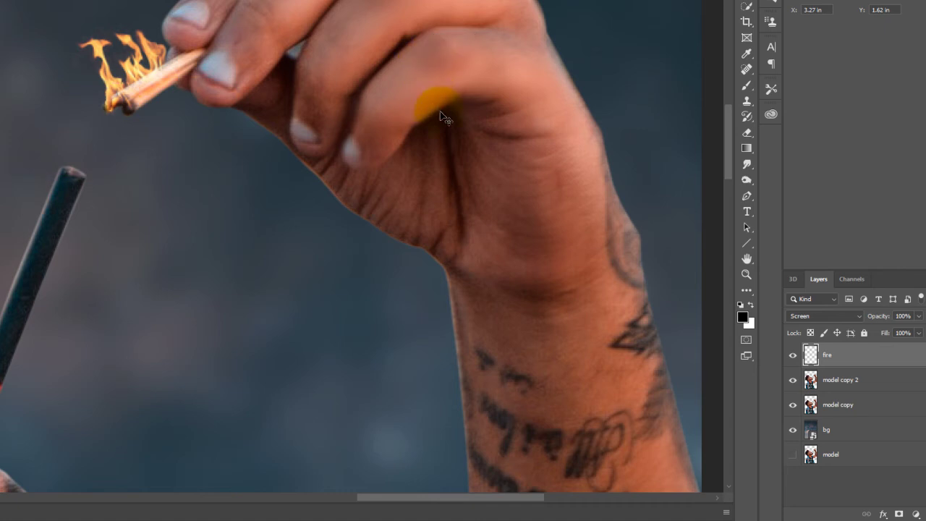
pyautogui.moveTo(200, 94); pyautogui.dragTo(163, 94)
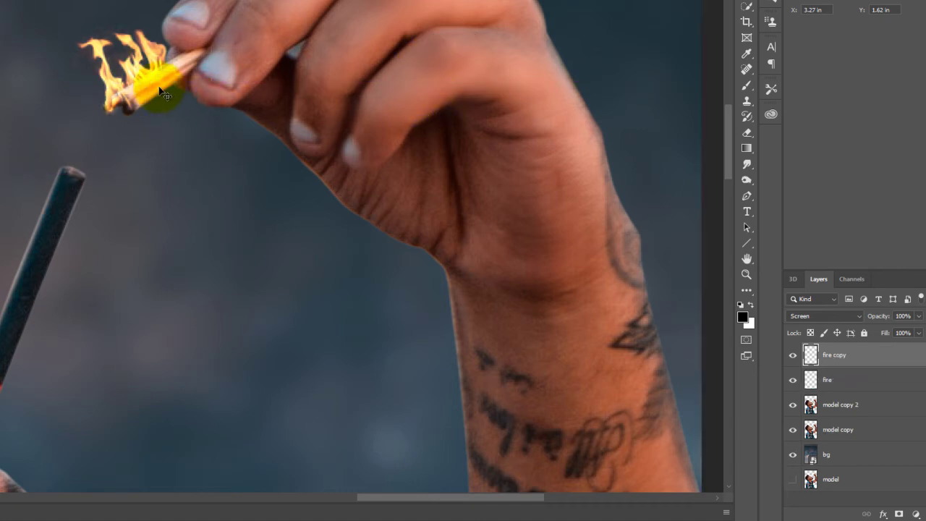
# - Set the fire copy layer to Color Dodge blend mode with 16% fill
pyautogui.click(821, 314)
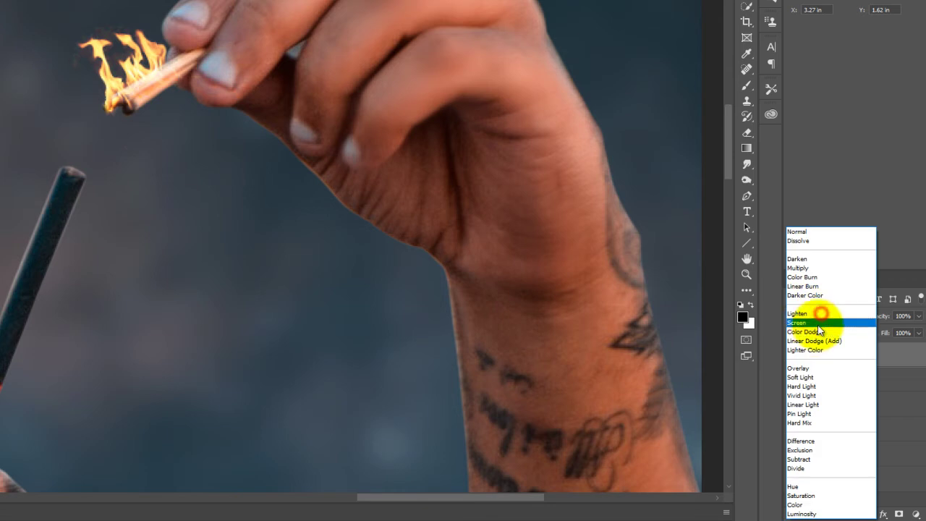
pyautogui.click(815, 333)
pyautogui.moveTo(890, 333); pyautogui.dragTo(836, 341)
pyautogui.moveTo(207, 122); pyautogui.dragTo(211, 150)
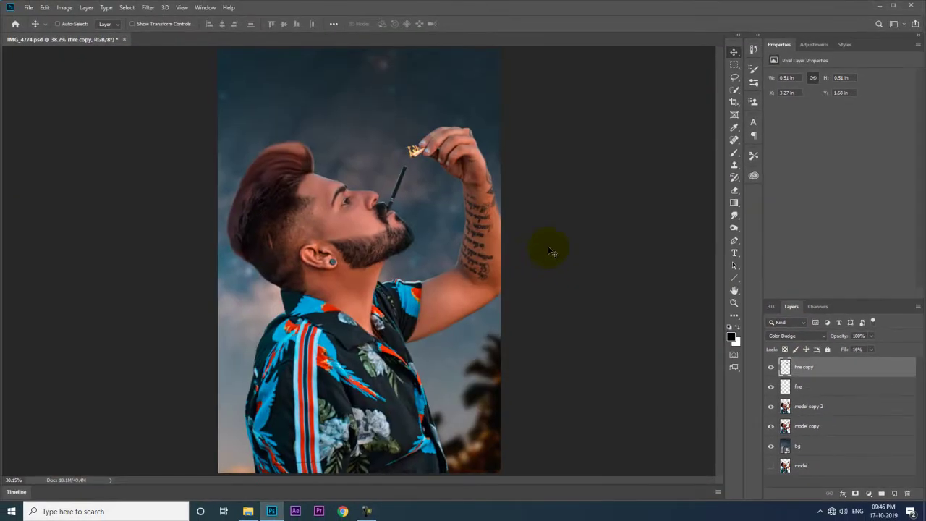
# - Zoom in on the matchstick, drop an extra fire duplicate, and reselect fire copy
pyautogui.hotkey('ctrl', '+')
pyautogui.hotkey('ctrl', '+')
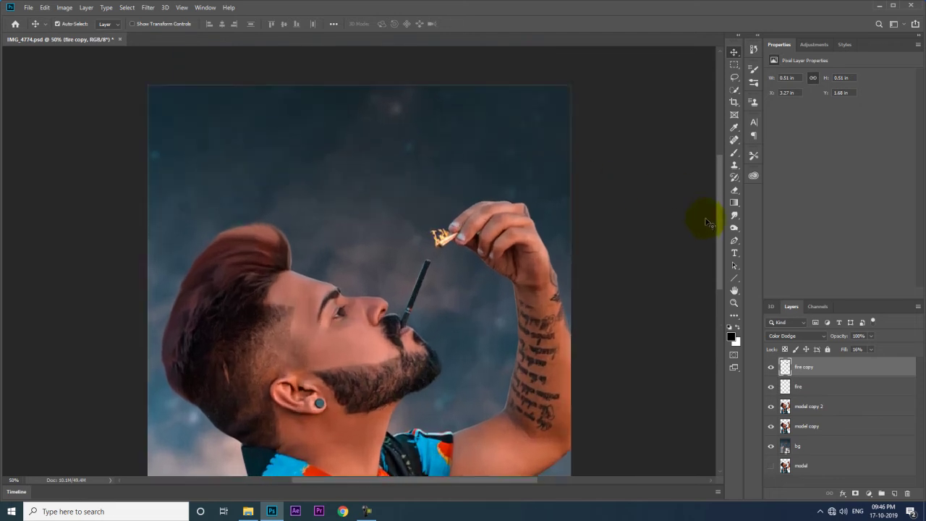
pyautogui.hotkey('ctrl', '+')
pyautogui.click(818, 386)
pyautogui.hotkey('ctrl', 'j')
pyautogui.moveTo(593, 270); pyautogui.dragTo(593, 256)
pyautogui.moveTo(544, 231)
pyautogui.mouseDown()
pyautogui.moveTo(538, 240)
pyautogui.moveTo(547, 232)
pyautogui.mouseUp()
pyautogui.hotkey('ctrl', 'e')
pyautogui.click(805, 371)
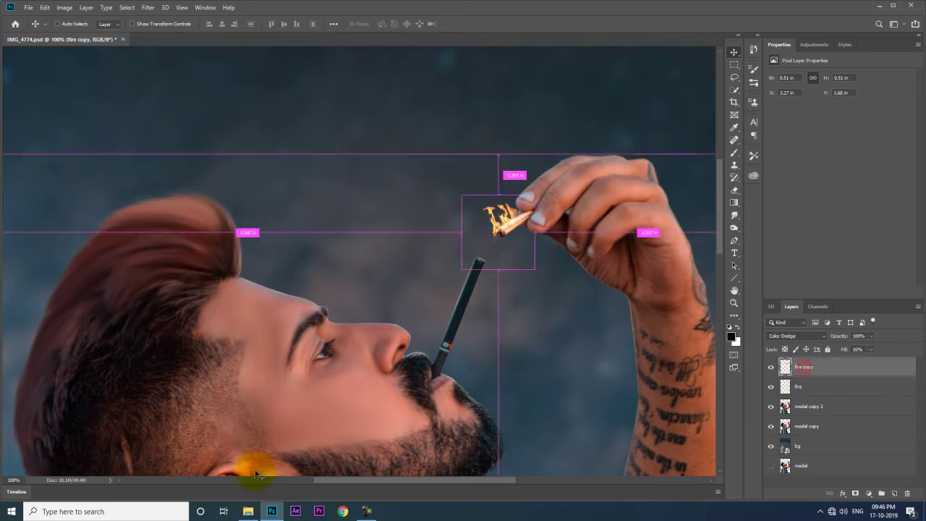
# - Place cig.png from File Explorer and move it toward the cigarette tip
pyautogui.click(249, 510)
pyautogui.click(325, 187)
pyautogui.moveTo(325, 187); pyautogui.dragTo(455, 275)
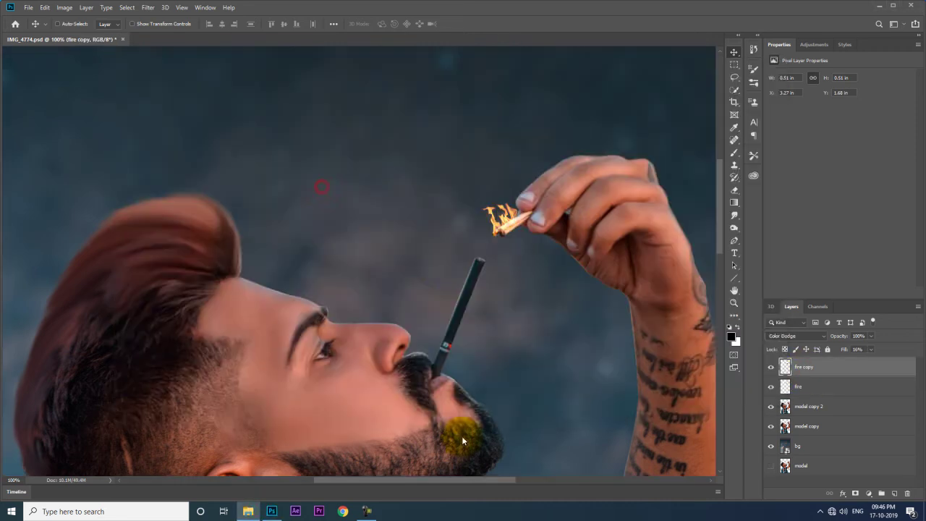
pyautogui.press('Return')
pyautogui.moveTo(367, 250)
pyautogui.mouseDown()
pyautogui.moveTo(467, 256)
pyautogui.moveTo(460, 246)
pyautogui.moveTo(482, 259)
pyautogui.mouseUp()
# - Scale the cig layer down to fit the cigarette tip as an ember
pyautogui.hotkey('ctrl', 't')
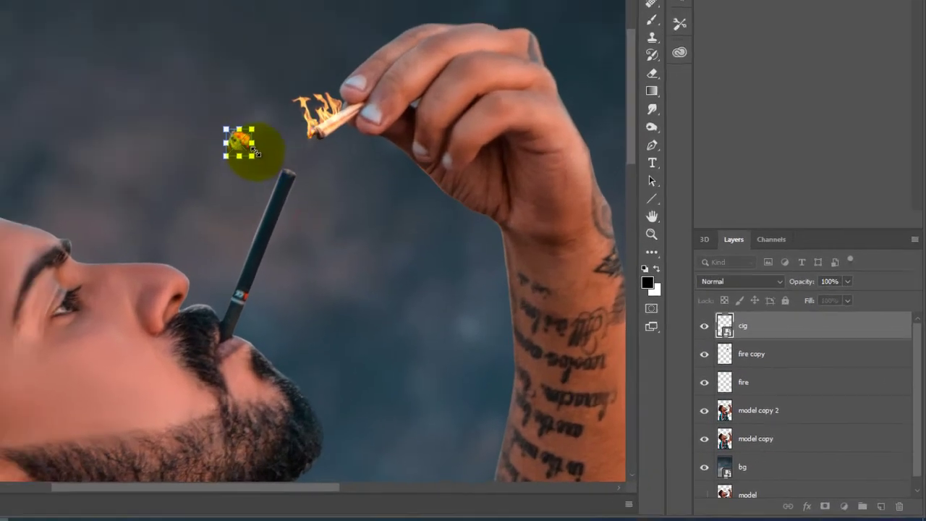
pyautogui.press('Return')
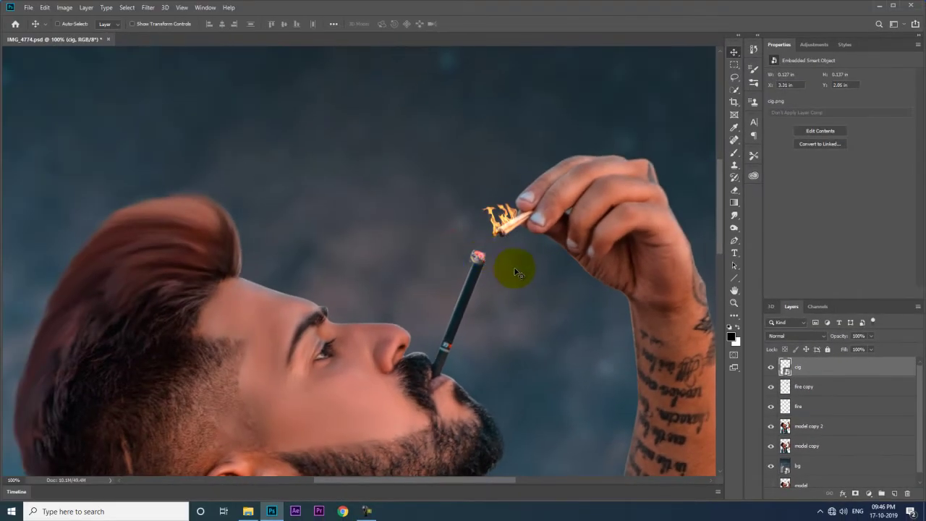
pyautogui.scroll(2, 515, 271)
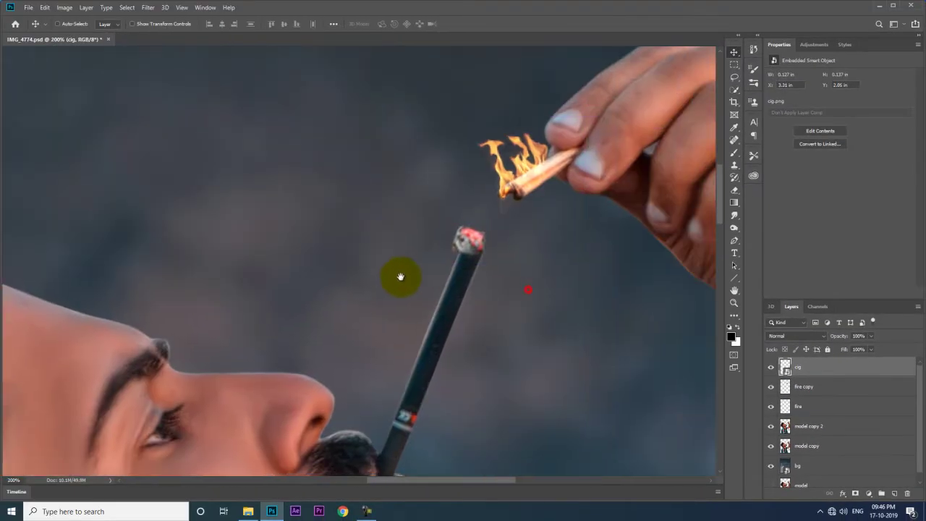
pyautogui.hotkey('ctrl', 't')
pyautogui.moveTo(486, 262)
pyautogui.mouseDown()
pyautogui.moveTo(471, 242)
pyautogui.moveTo(480, 251)
pyautogui.mouseUp()
pyautogui.press('Return')
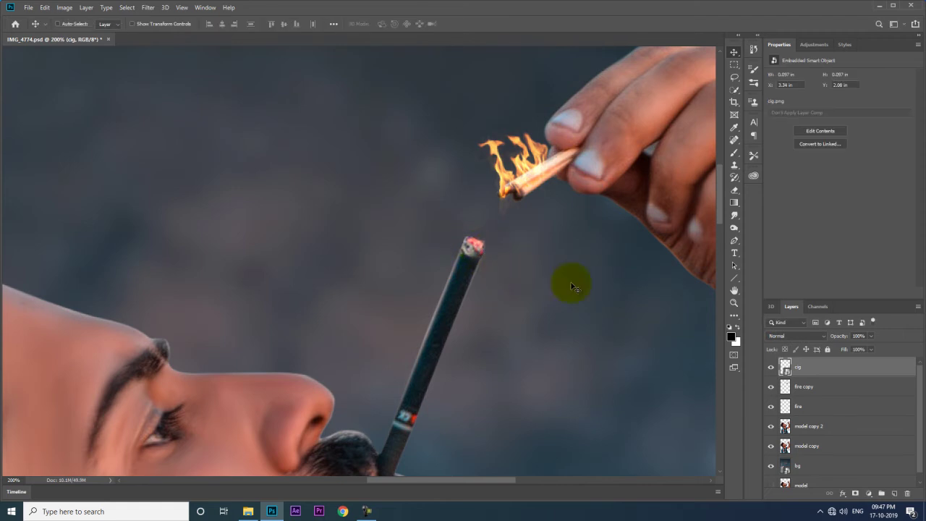
# - Duplicate the cig layer, set the copy to Color Dodge, and rasterize it for erasing
pyautogui.hotkey('ctrl', 'j')
pyautogui.click(784, 334)
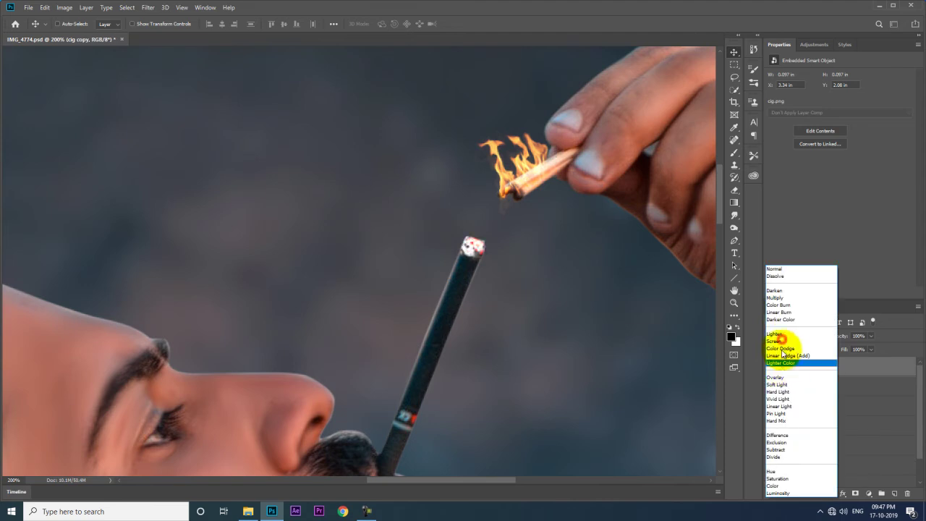
pyautogui.click(784, 349)
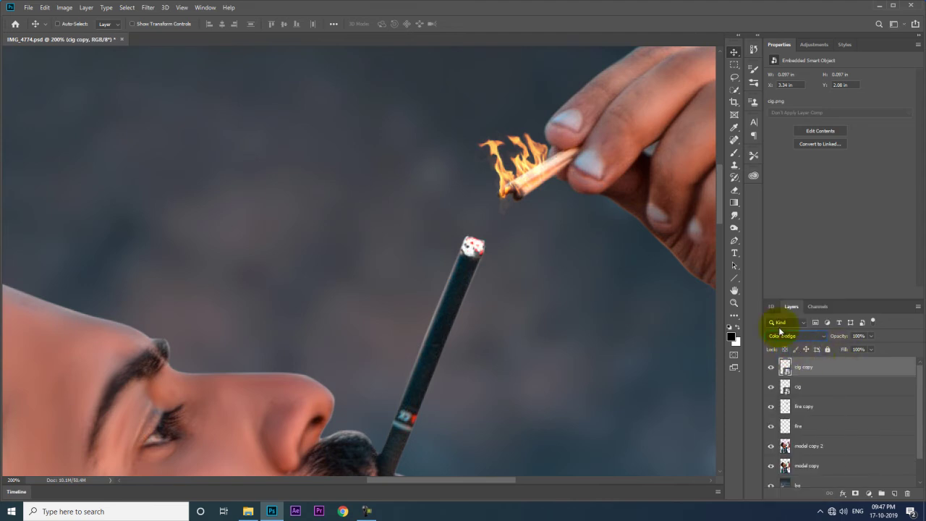
pyautogui.click(734, 190)
pyautogui.click(494, 227)
pyautogui.press('Return')
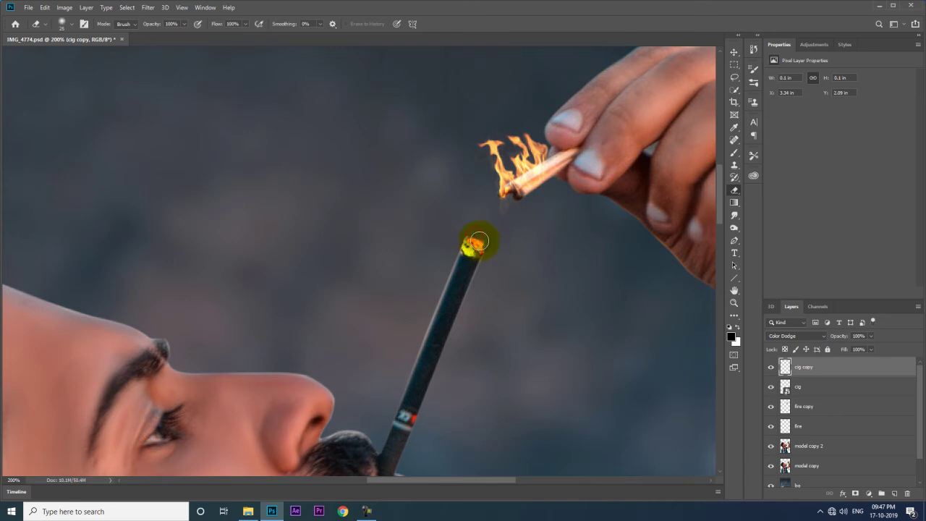
pyautogui.click(771, 367)
pyautogui.click(770, 366)
# - Fit the image in view and select the smoke image in the cig folder
pyautogui.hotkey('ctrl', '0')
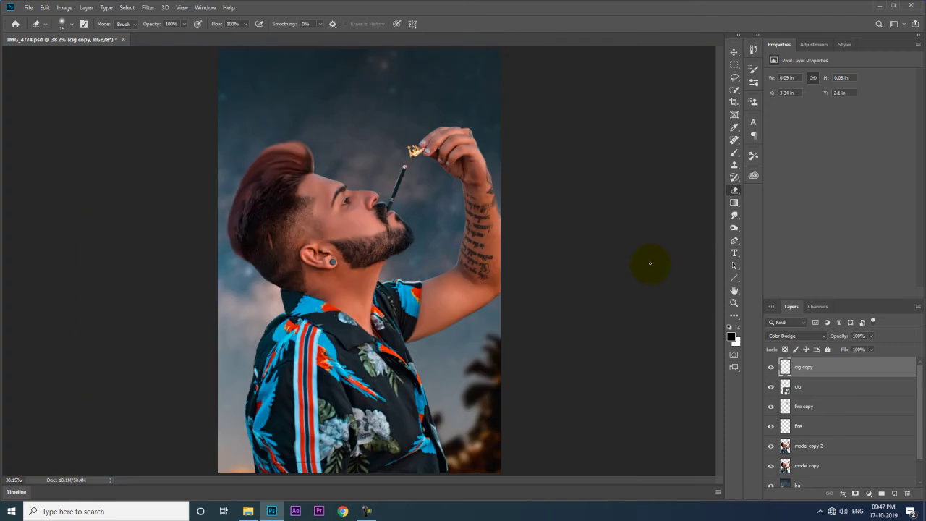
pyautogui.click(733, 53)
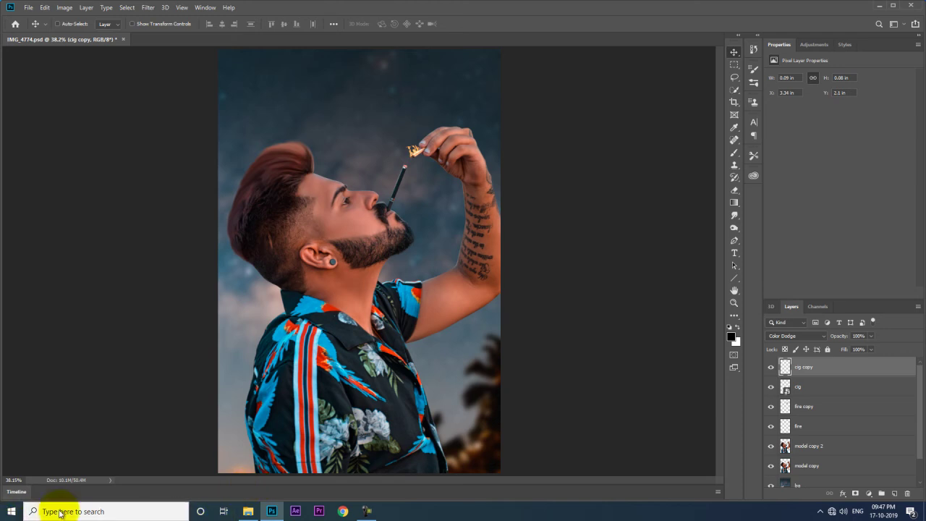
pyautogui.click(246, 512)
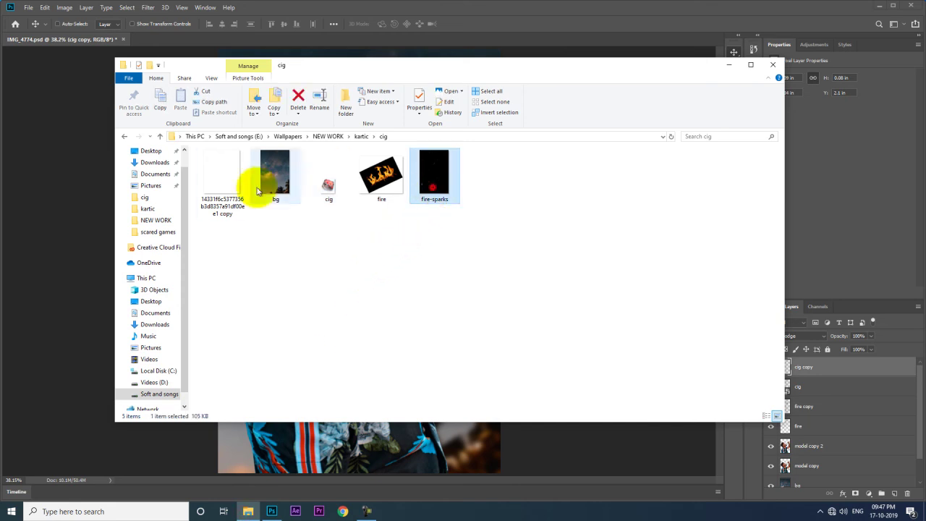
pyautogui.click(237, 188)
# - Place the smoke image, shrink it, and move it toward the pencil tip
pyautogui.moveTo(236, 188); pyautogui.dragTo(414, 263)
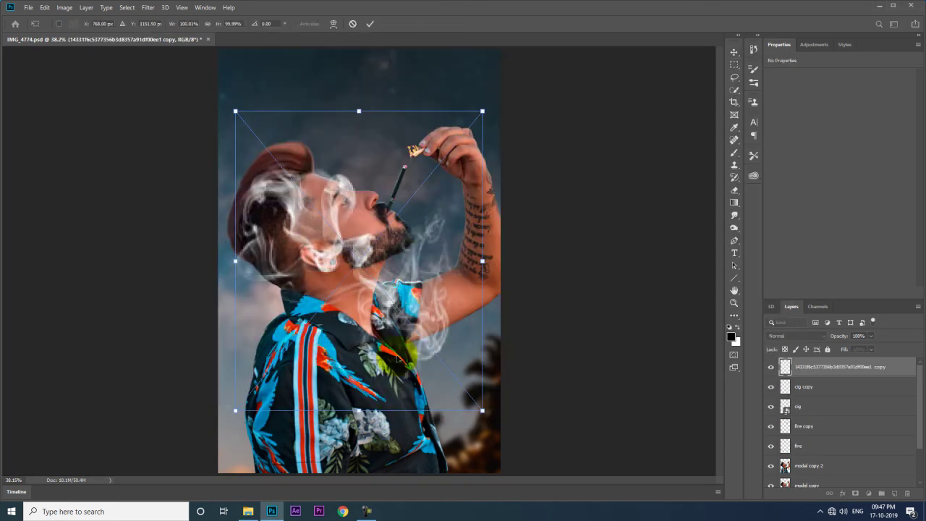
pyautogui.moveTo(487, 256)
pyautogui.mouseDown()
pyautogui.moveTo(397, 201)
pyautogui.moveTo(263, 248)
pyautogui.mouseUp()
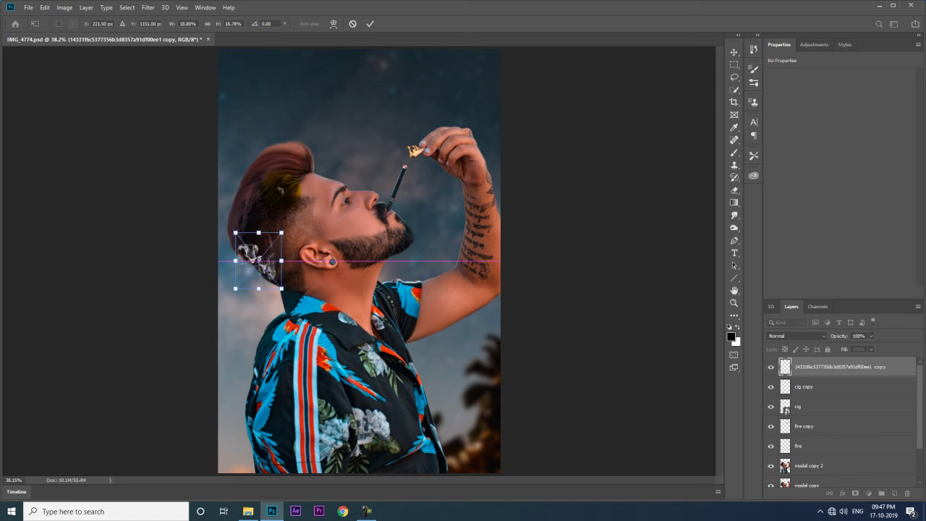
pyautogui.press('Return')
pyautogui.moveTo(211, 101); pyautogui.dragTo(320, 93)
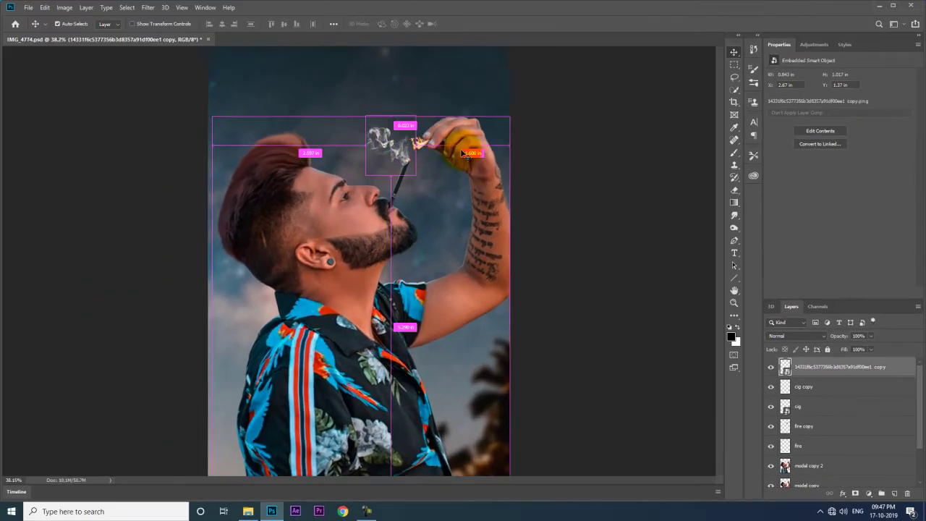
pyautogui.hotkey('ctrl', '+')
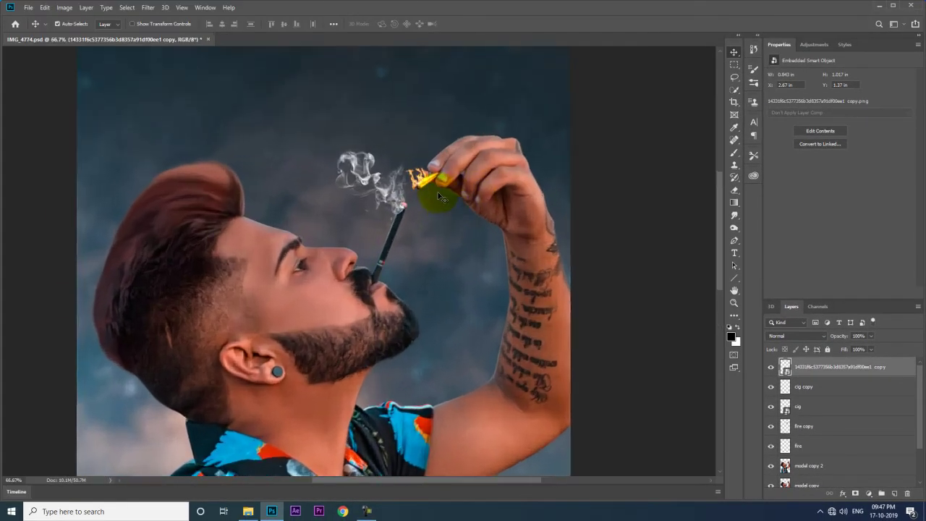
pyautogui.hotkey('ctrl', '+')
pyautogui.moveTo(430, 172)
pyautogui.mouseDown()
pyautogui.moveTo(437, 166)
pyautogui.moveTo(424, 177)
pyautogui.mouseUp()
# - Shrink the smoke further and position it down onto the pencil tip
pyautogui.hotkey('ctrl', 't')
pyautogui.press('Return')
pyautogui.moveTo(412, 132); pyautogui.dragTo(431, 161)
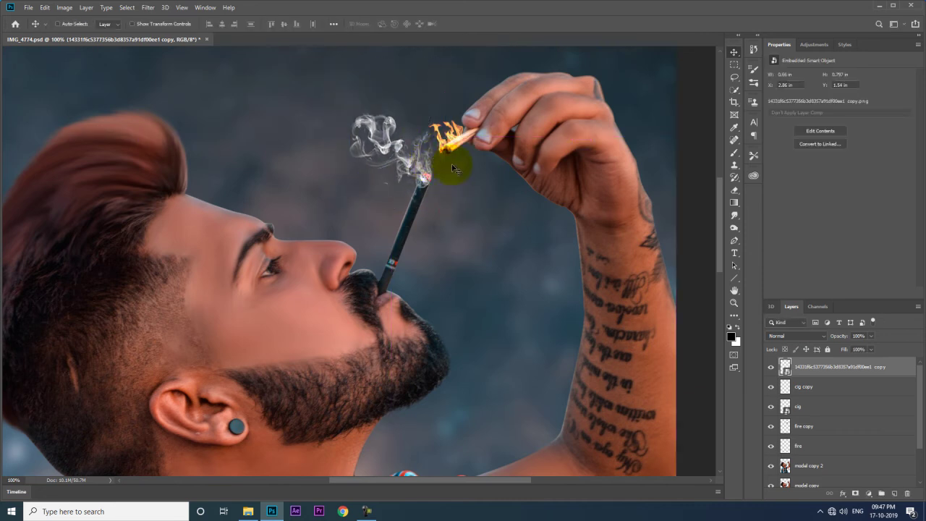
pyautogui.hotkey('ctrl', 't')
pyautogui.moveTo(445, 207)
pyautogui.mouseDown()
pyautogui.moveTo(430, 176)
pyautogui.moveTo(460, 207)
pyautogui.moveTo(449, 173)
pyautogui.moveTo(438, 233)
pyautogui.moveTo(443, 181)
pyautogui.moveTo(438, 191)
pyautogui.mouseUp()
pyautogui.press('Return')
# - Duplicate the smoke, then move and rotate the copy for a second curl
pyautogui.hotkey('ctrl', 't')
pyautogui.press('Return')
pyautogui.hotkey('ctrl', 't')
pyautogui.press('Return')
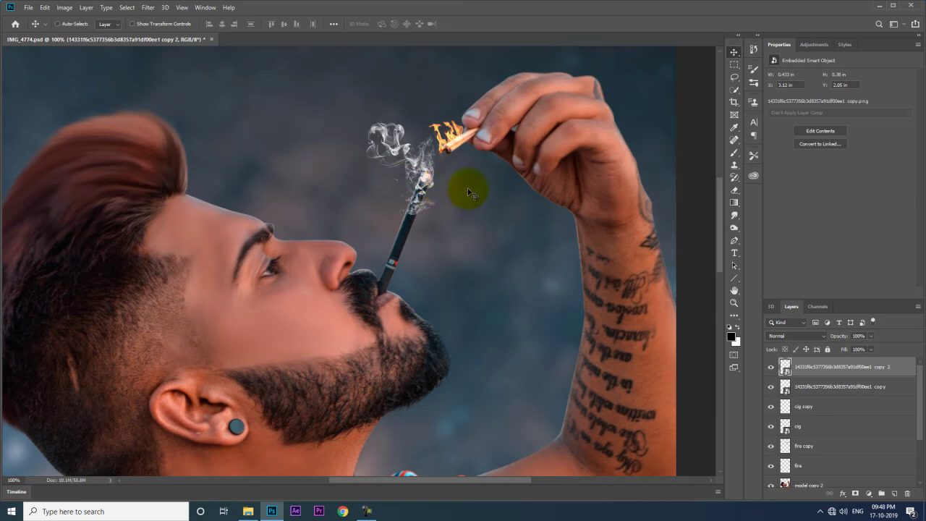
# - Reposition the smoke over the pencil tip and enlarge the first smoke layer up-left
pyautogui.moveTo(467, 191); pyautogui.dragTo(446, 187)
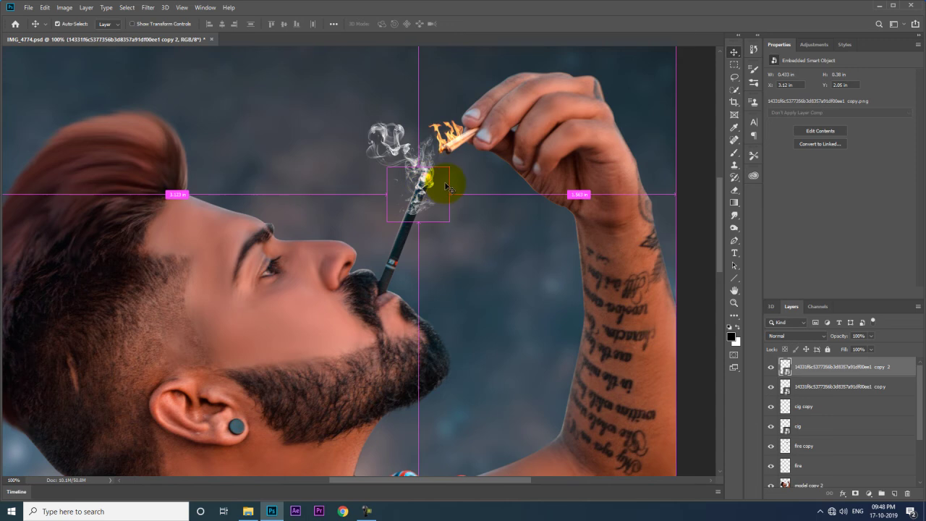
pyautogui.hotkey('ctrl', '0')
pyautogui.click(827, 386)
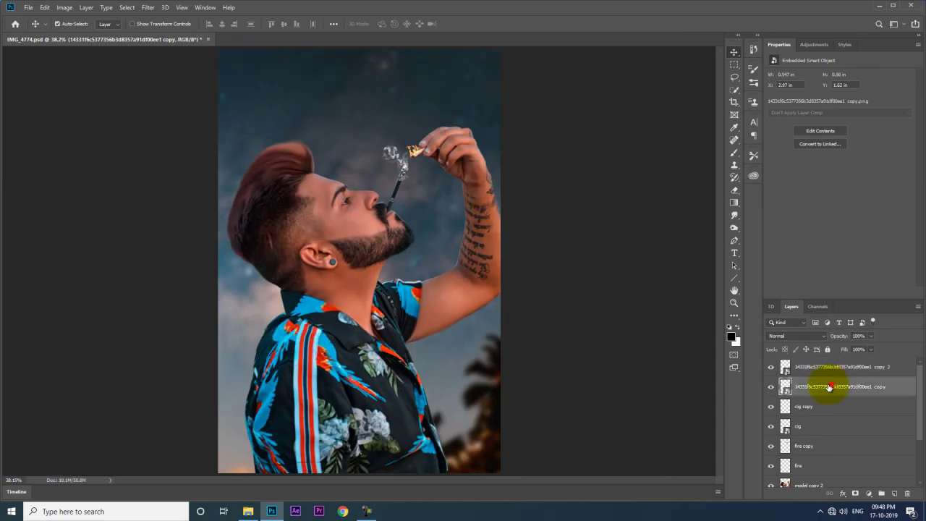
pyautogui.hotkey('ctrl', 't')
pyautogui.moveTo(384, 137); pyautogui.dragTo(381, 126)
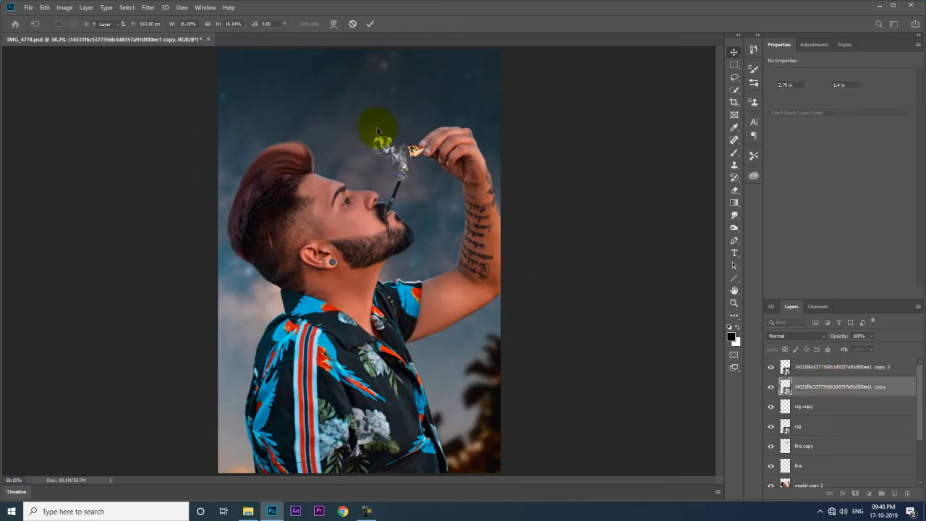
pyautogui.click(420, 161)
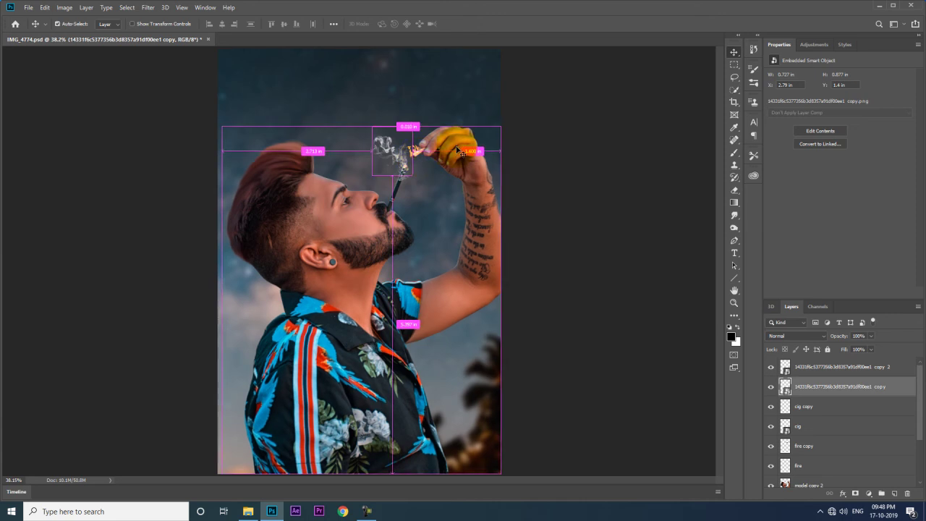
# - Select the second smoke layer, fit the image in view, and select fire-sparks in the source folder
pyautogui.hotkey('ctrl', '+')
pyautogui.hotkey('ctrl', '+')
pyautogui.hotkey('ctrl', '+')
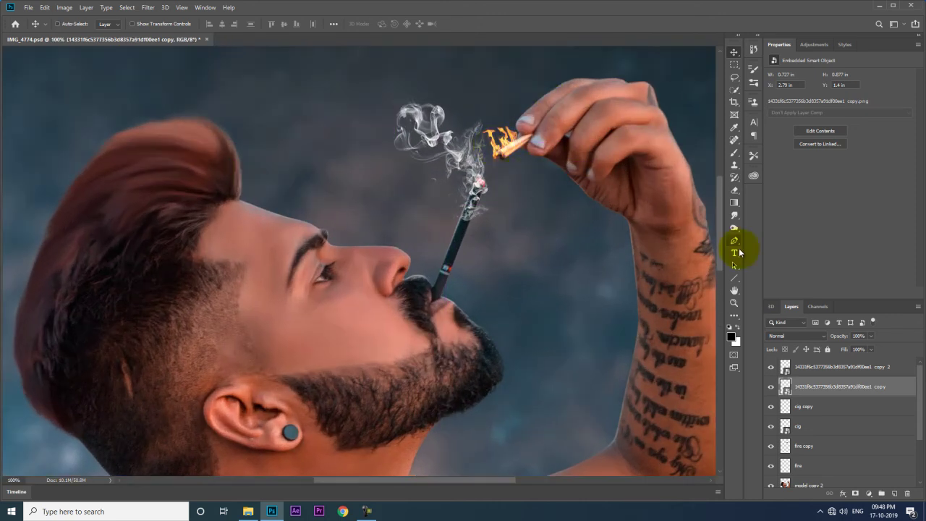
pyautogui.click(805, 367)
pyautogui.hotkey('ctrl', '-')
pyautogui.hotkey('ctrl', '-')
pyautogui.hotkey('ctrl', '0')
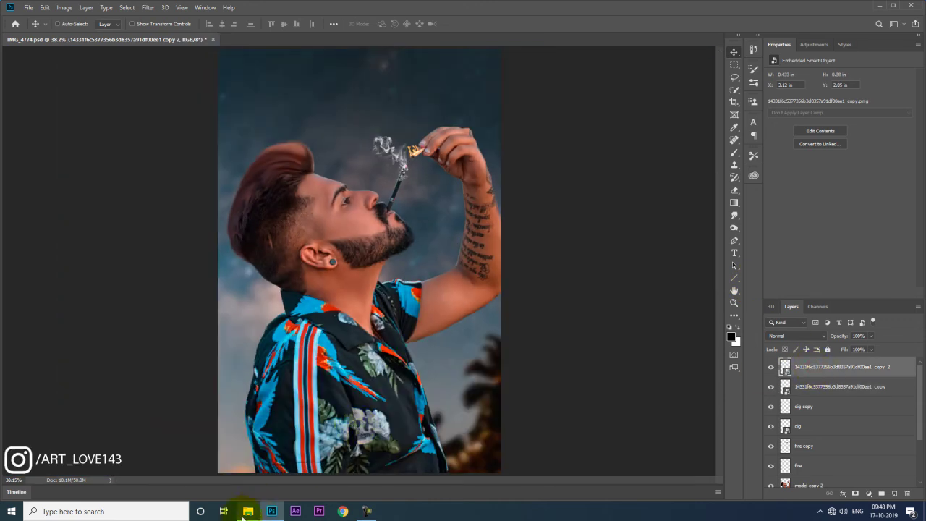
pyautogui.click(248, 511)
pyautogui.click(436, 189)
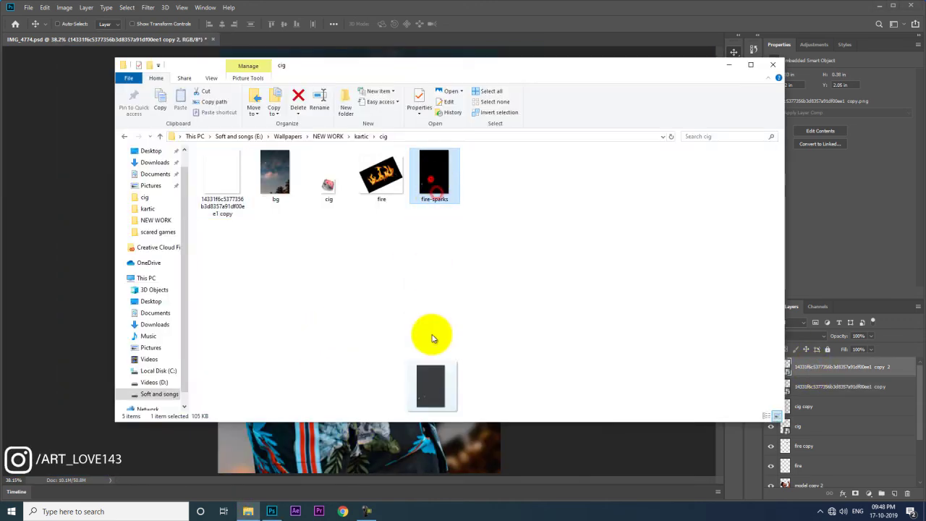
# - Place the fire-sparks image and set its blend mode to Screen
pyautogui.moveTo(437, 195); pyautogui.dragTo(362, 448)
pyautogui.press('Return')
pyautogui.click(796, 335)
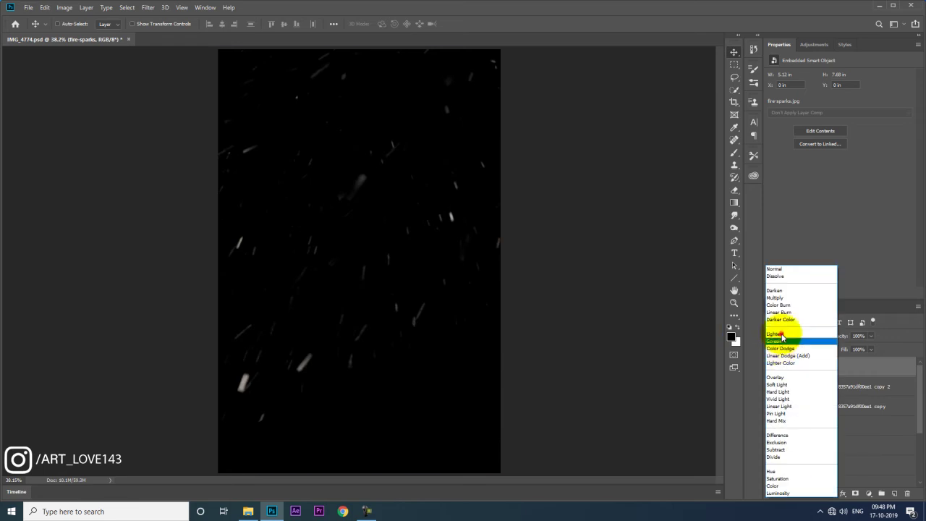
pyautogui.click(783, 346)
# - Stretch the fire-sparks layer to cover the whole canvas
pyautogui.hotkey('ctrl', '-')
pyautogui.hotkey('ctrl', '-')
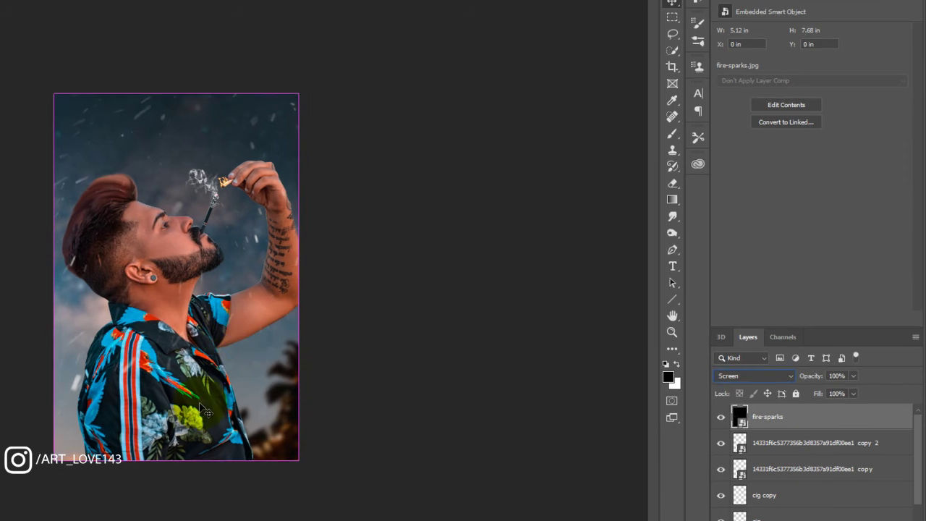
pyautogui.hotkey('ctrl', 't')
pyautogui.moveTo(176, 459); pyautogui.dragTo(176, 475)
pyautogui.press('Return')
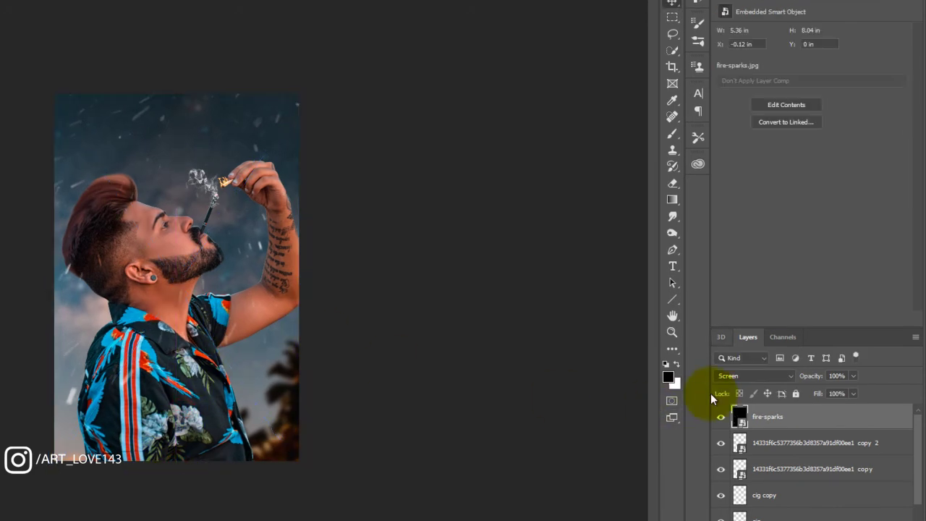
# - Add a Selective Color layer with Reds Cyan -56, Magenta -16, Black -45
pyautogui.click(788, 4)
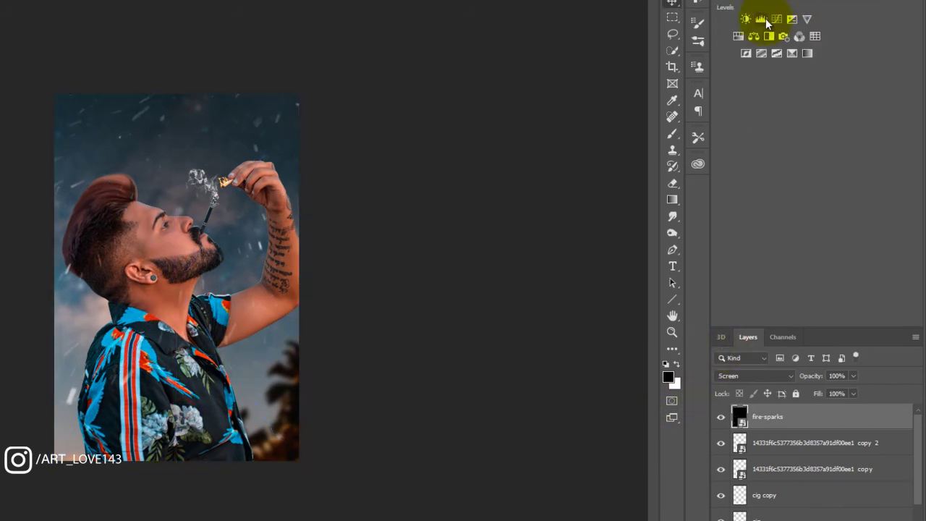
pyautogui.click(793, 54)
pyautogui.click(794, 45)
pyautogui.click(785, 56)
pyautogui.moveTo(758, 72); pyautogui.dragTo(759, 72)
pyautogui.moveTo(810, 98); pyautogui.dragTo(795, 98)
pyautogui.moveTo(783, 101); pyautogui.dragTo(797, 101)
pyautogui.moveTo(811, 148); pyautogui.dragTo(769, 147)
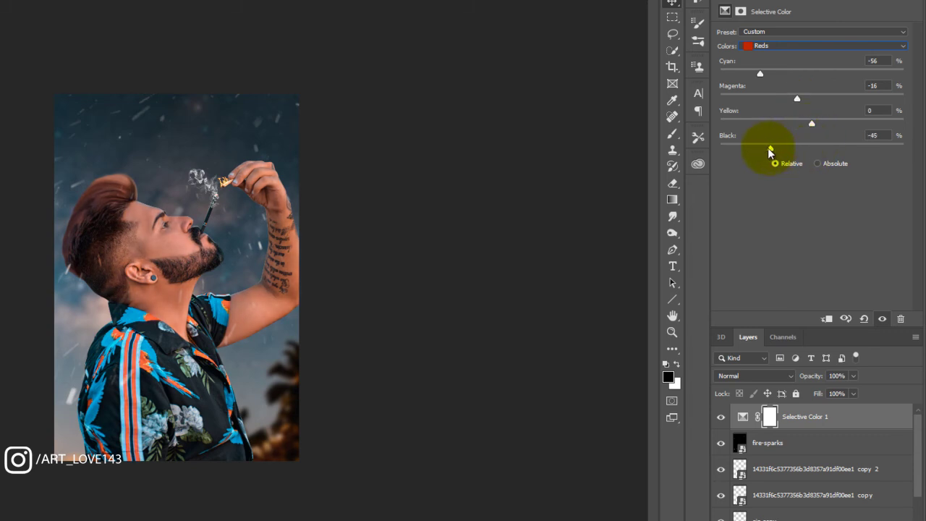
# - Invert the mask and paint white to reveal it on the forehead, shoulder, arm and beard
pyautogui.hotkey('ctrl', 'i')
pyautogui.click(673, 136)
pyautogui.rightClick(242, 250)
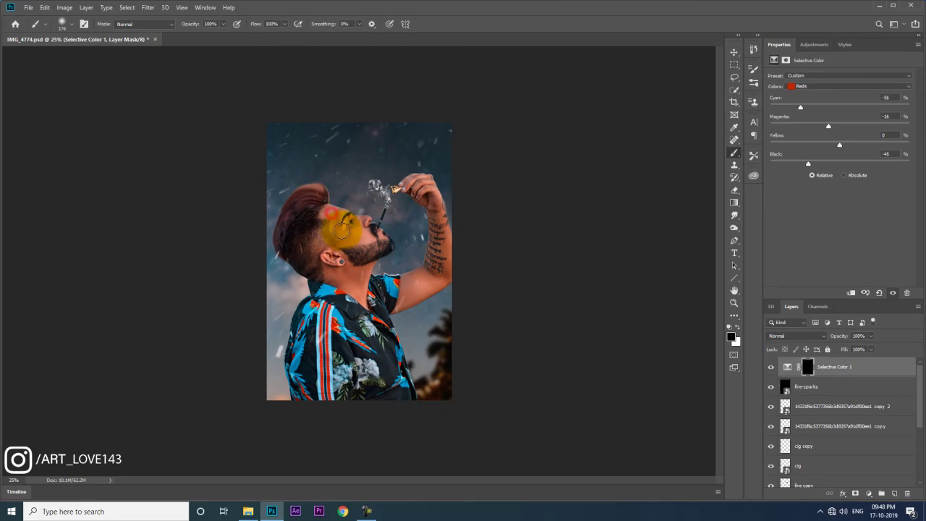
pyautogui.press('x')
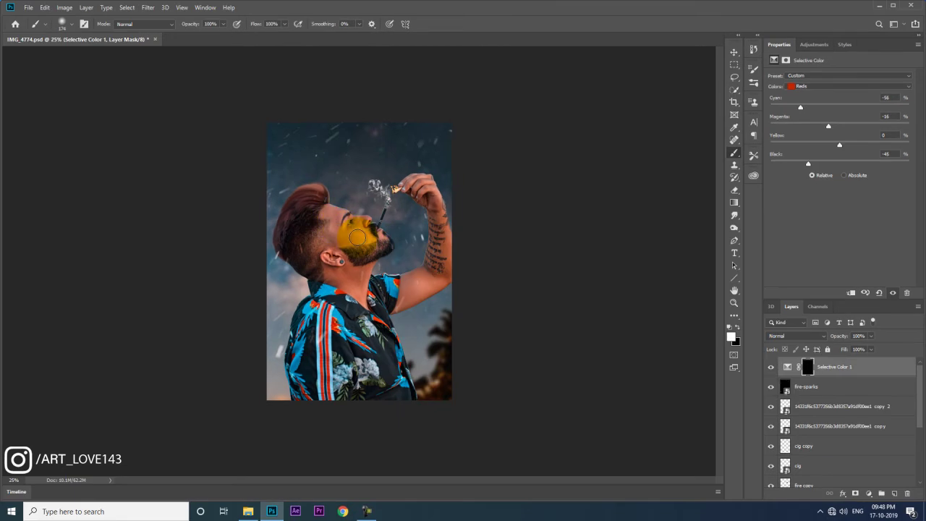
pyautogui.moveTo(340, 223); pyautogui.dragTo(326, 229)
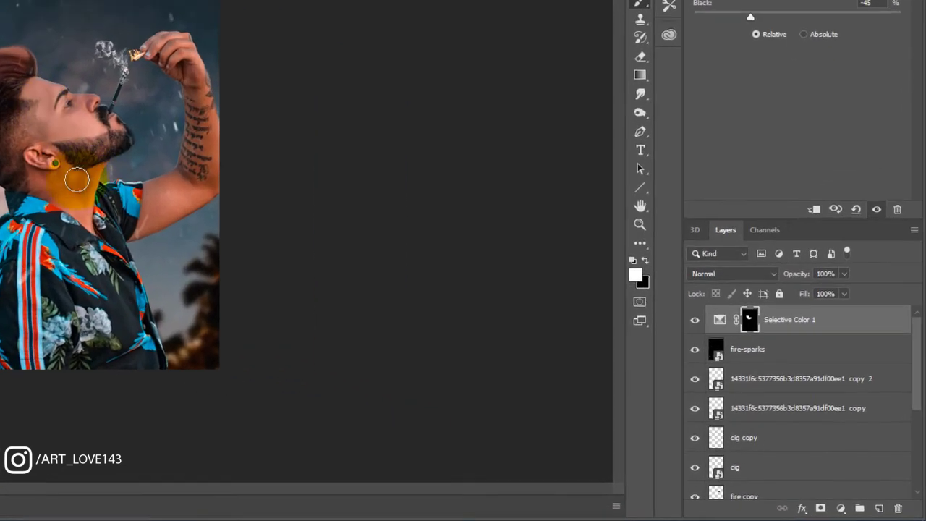
pyautogui.moveTo(361, 276); pyautogui.dragTo(392, 290)
pyautogui.moveTo(125, 204)
pyautogui.mouseDown()
pyautogui.moveTo(176, 196)
pyautogui.moveTo(190, 130)
pyautogui.mouseUp()
pyautogui.moveTo(94, 137)
pyautogui.mouseDown()
pyautogui.moveTo(87, 148)
pyautogui.moveTo(14, 61)
pyautogui.moveTo(51, 101)
pyautogui.mouseUp()
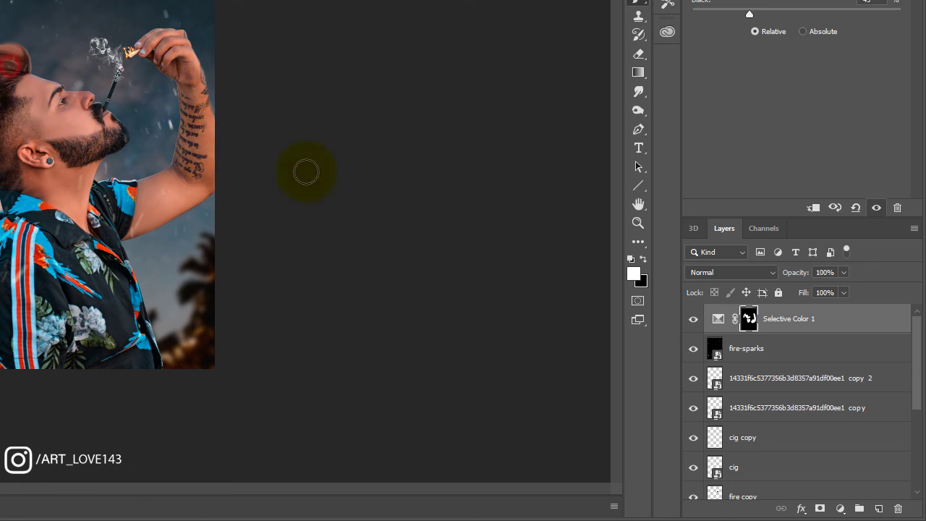
pyautogui.moveTo(803, 292); pyautogui.dragTo(764, 303)
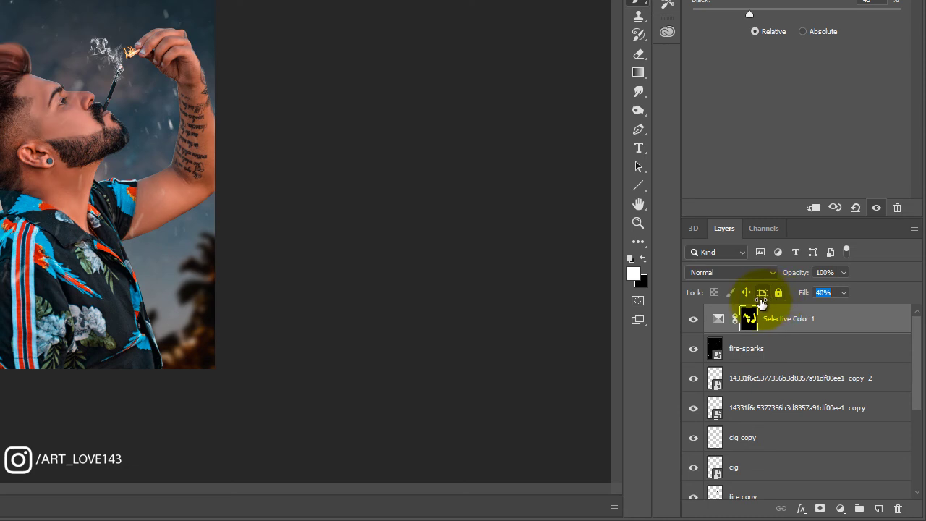
# - Compare the effect on and off and set Selective Color 1 fill to 33%
pyautogui.click(693, 318)
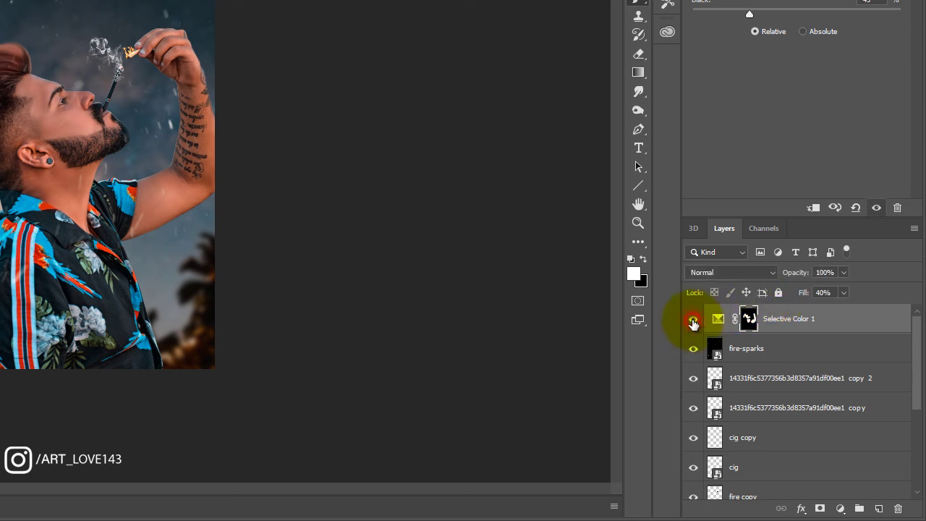
pyautogui.click(693, 320)
pyautogui.moveTo(800, 302); pyautogui.dragTo(798, 299)
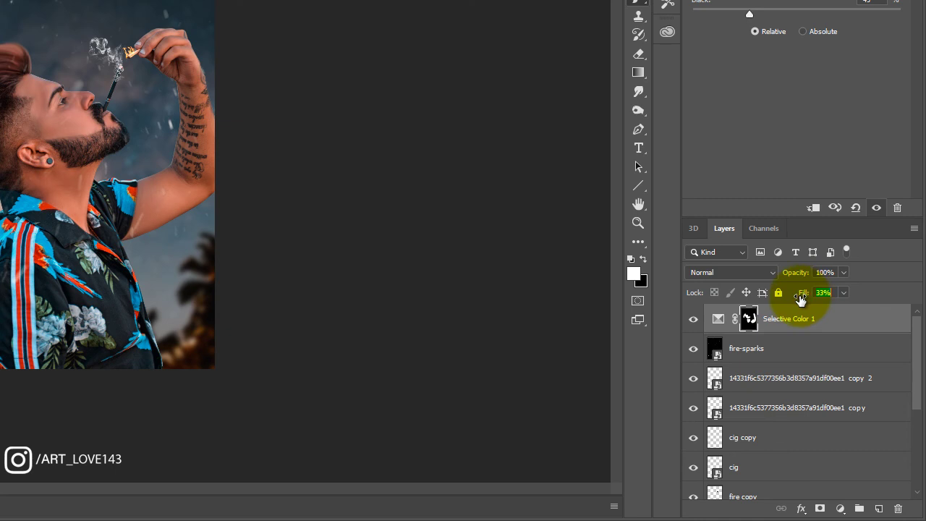
pyautogui.doubleClick(703, 322)
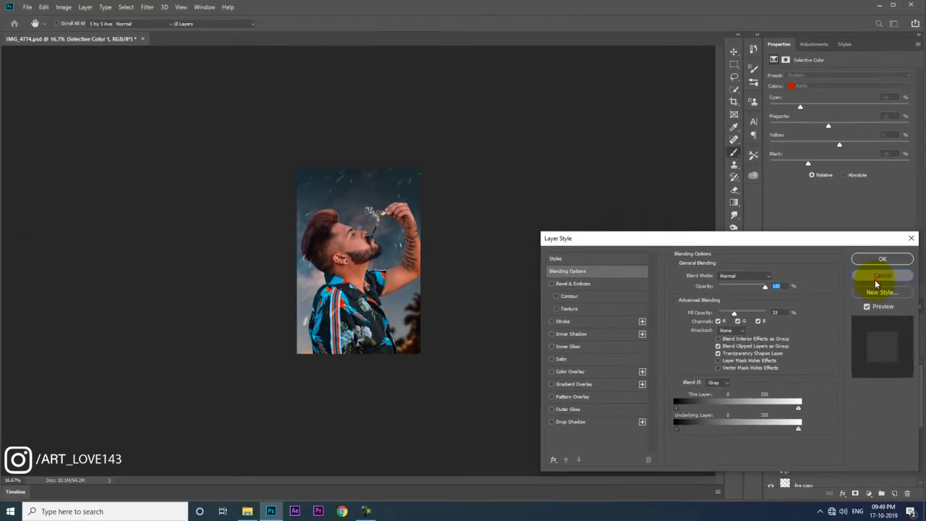
pyautogui.click(877, 258)
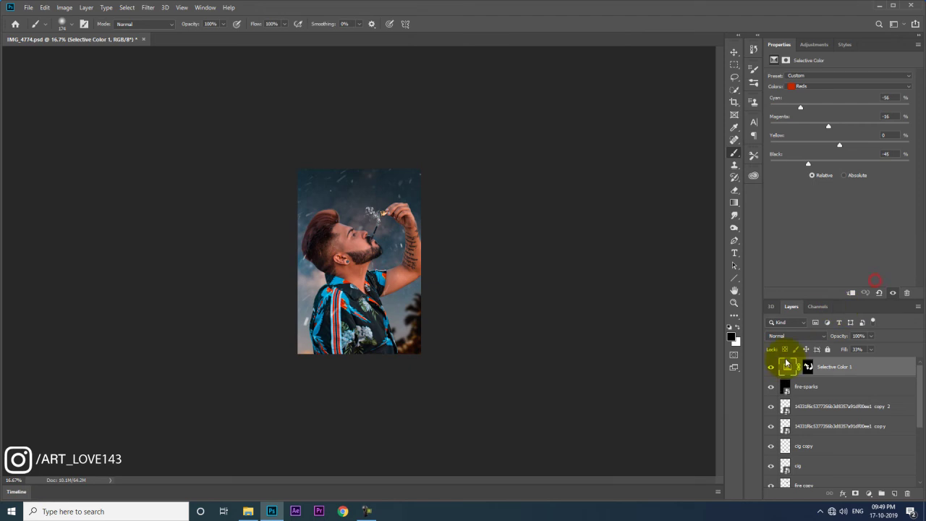
# - Add a Curves adjustment, darken the RGB midtones, and pull the green midtones down
pyautogui.click(813, 44)
pyautogui.click(812, 65)
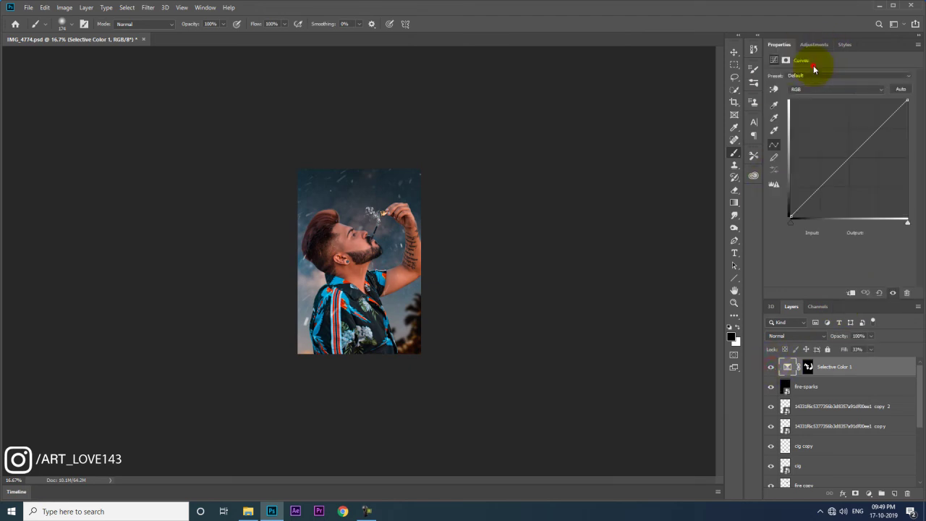
pyautogui.moveTo(847, 138)
pyautogui.mouseDown()
pyautogui.moveTo(855, 159)
pyautogui.moveTo(843, 164)
pyautogui.moveTo(850, 154)
pyautogui.mouseUp()
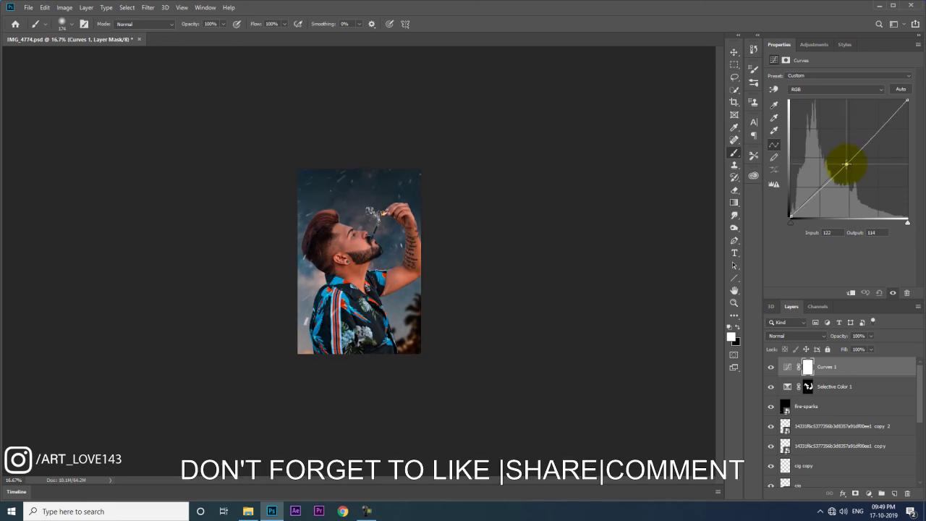
pyautogui.click(820, 89)
pyautogui.click(820, 99)
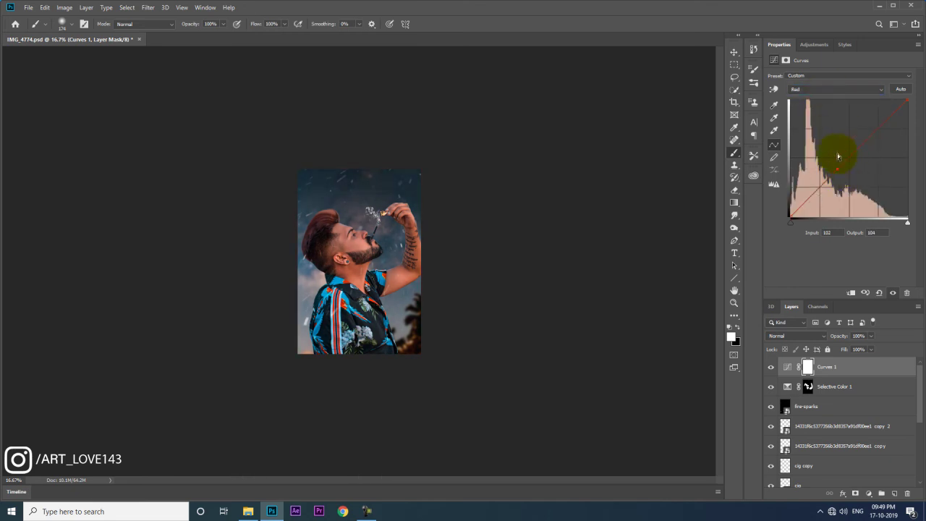
pyautogui.click(832, 89)
pyautogui.click(828, 99)
pyautogui.moveTo(851, 157)
pyautogui.mouseDown()
pyautogui.moveTo(847, 169)
pyautogui.moveTo(851, 156)
pyautogui.mouseUp()
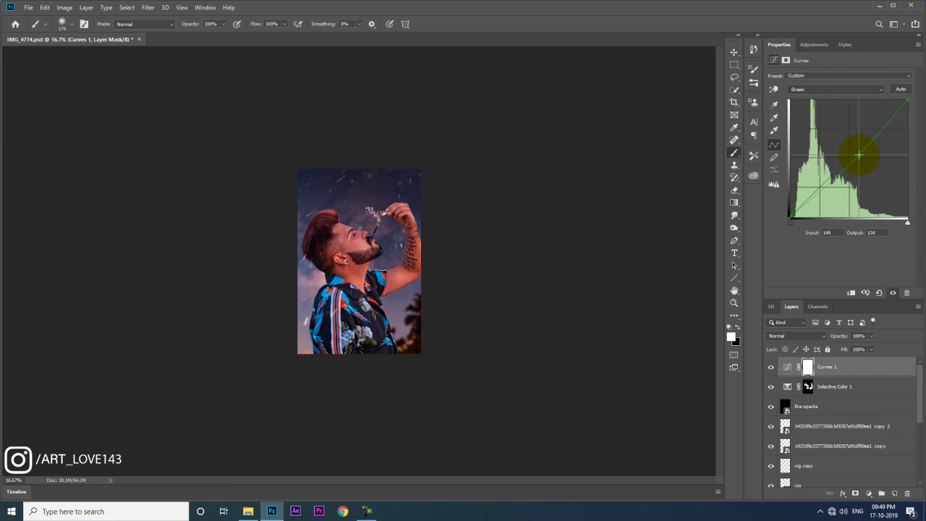
# - Pull down midtone points on the blue and red channel curves
pyautogui.click(839, 90)
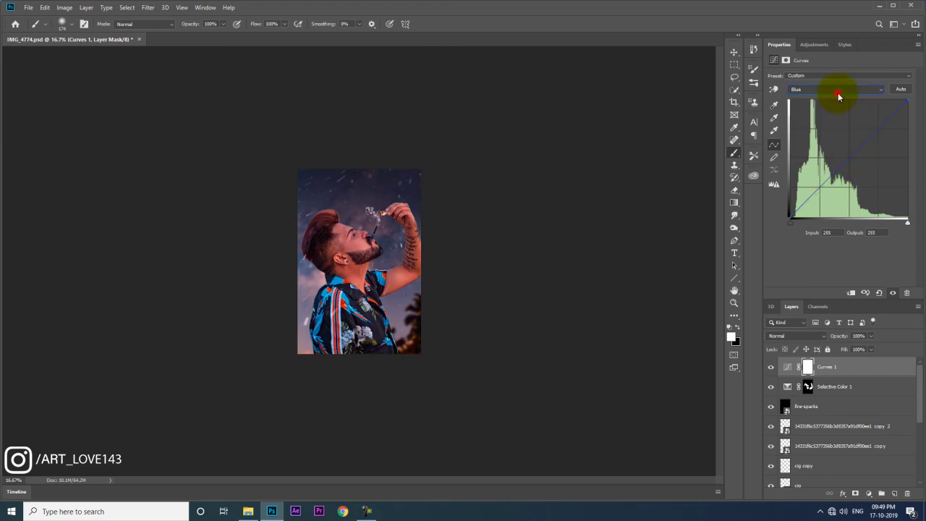
pyautogui.click(837, 102)
pyautogui.moveTo(845, 176); pyautogui.dragTo(843, 165)
pyautogui.hotkey('ctrl', '0')
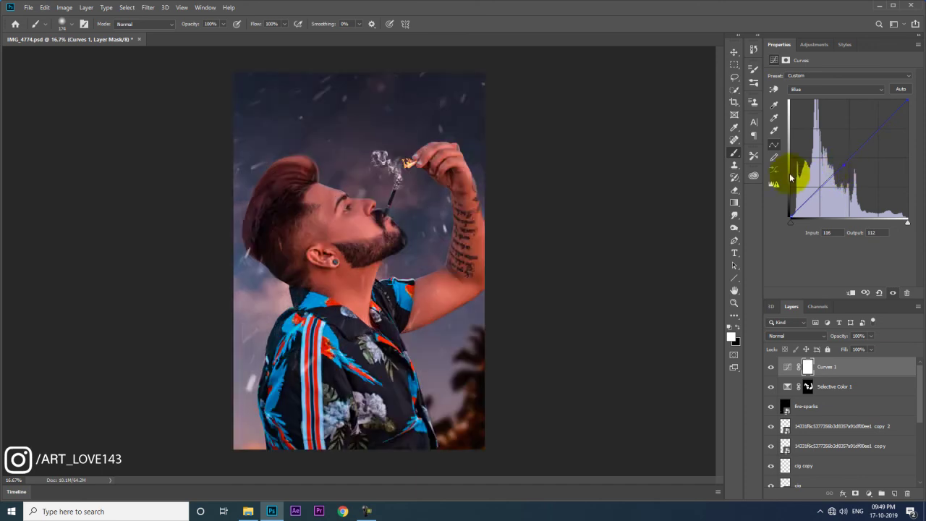
pyautogui.click(818, 89)
pyautogui.click(818, 70)
pyautogui.moveTo(837, 169); pyautogui.dragTo(851, 158)
# - Add a green curve point and fine-tune the blue curve's midtone point
pyautogui.click(818, 89)
pyautogui.click(820, 99)
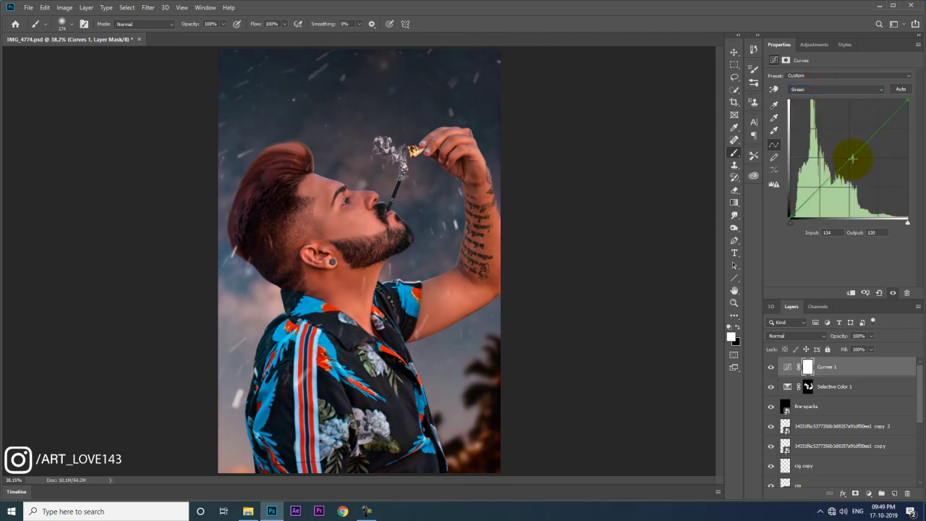
pyautogui.click(844, 89)
pyautogui.click(844, 99)
pyautogui.moveTo(842, 165); pyautogui.dragTo(851, 159)
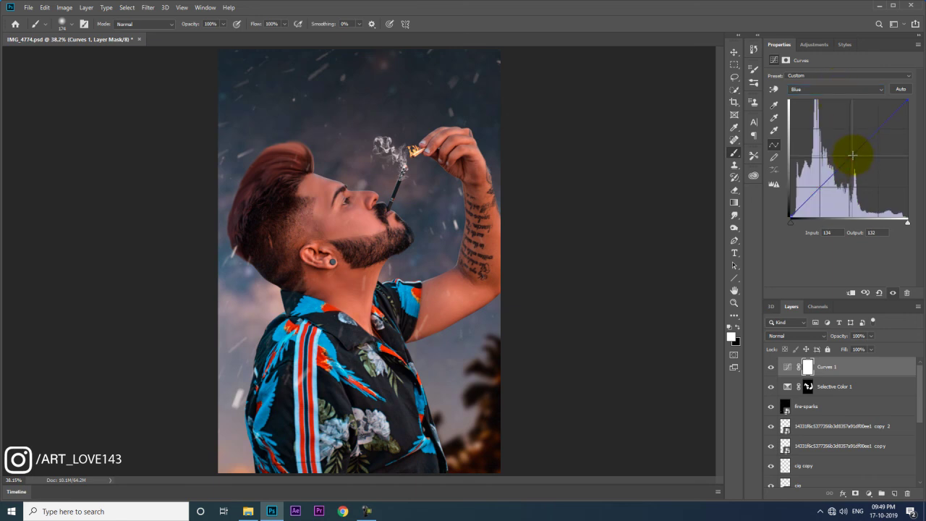
pyautogui.hotkey('ctrl', '-')
pyautogui.hotkey('ctrl', '-')
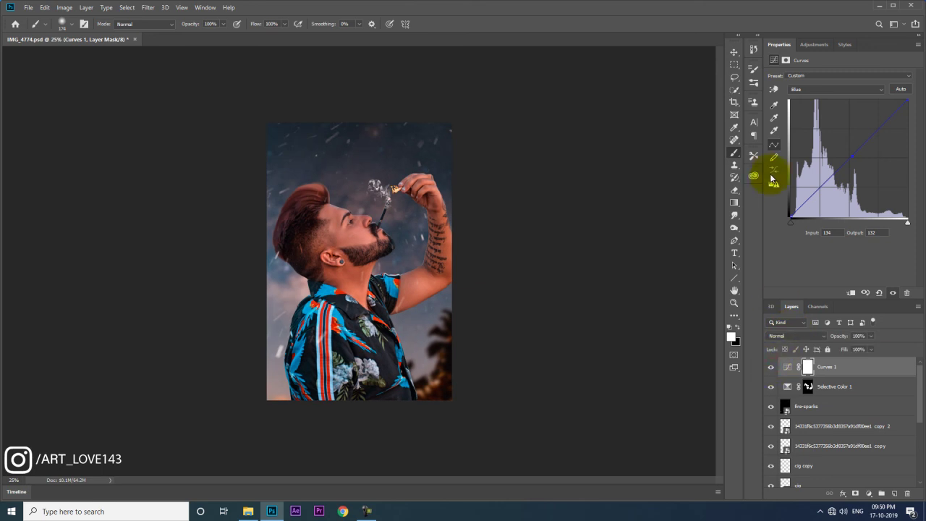
pyautogui.click(812, 45)
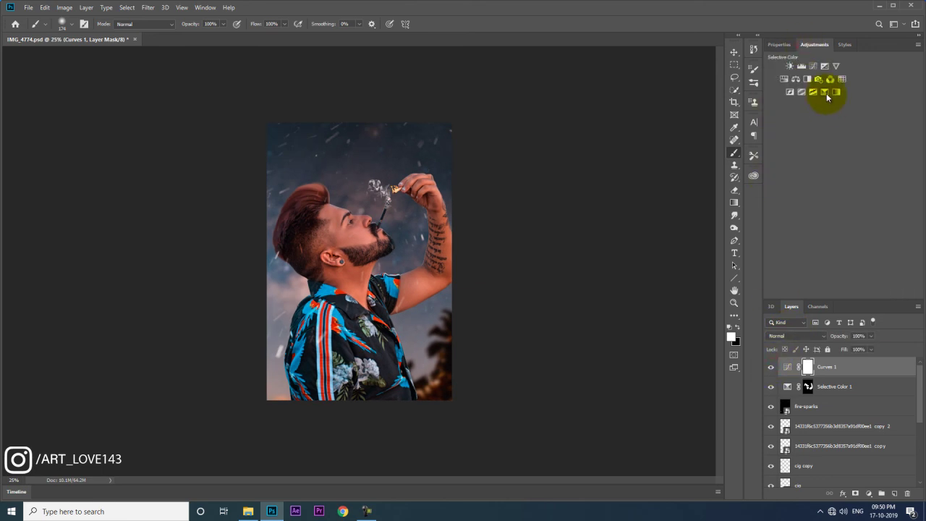
# - Add Selective Color 2 with Neutrals Cyan -10, Magenta -3, Yellow -10
pyautogui.click(826, 93)
pyautogui.click(823, 86)
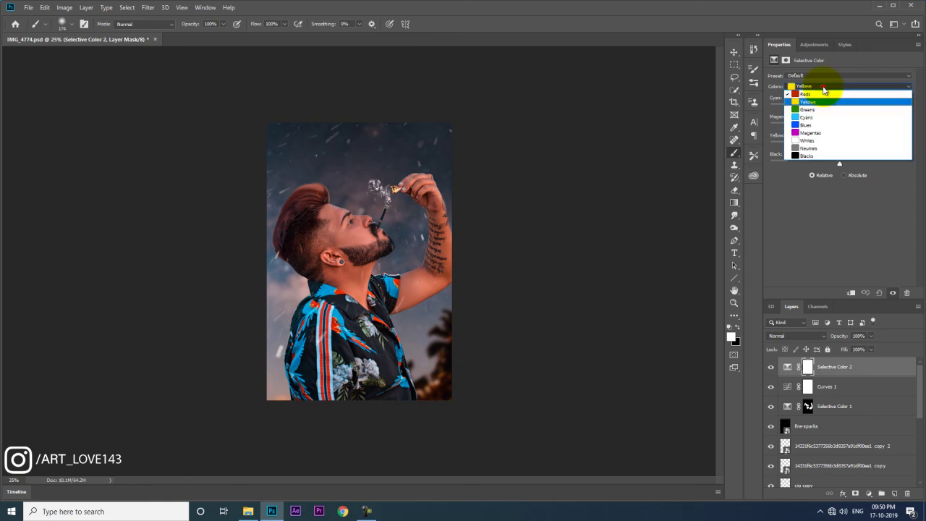
pyautogui.click(815, 148)
pyautogui.moveTo(839, 107); pyautogui.dragTo(832, 146)
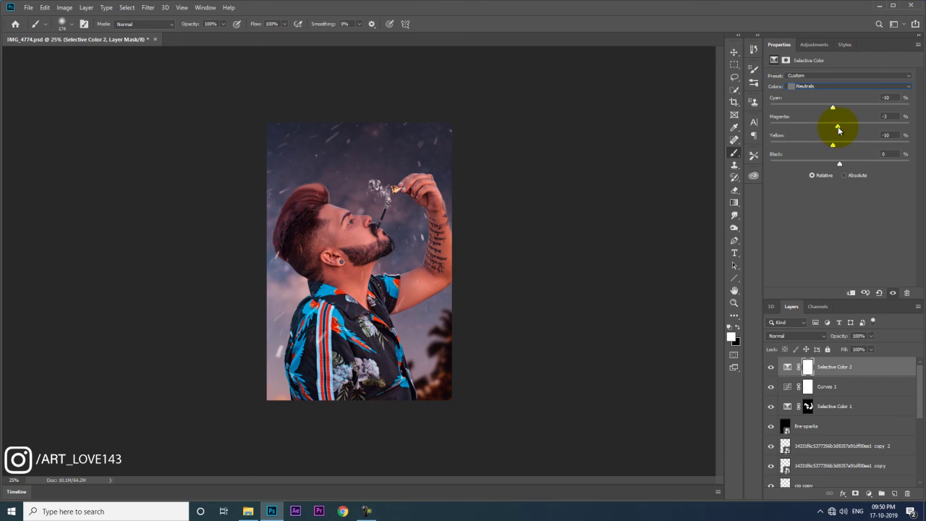
pyautogui.moveTo(837, 130); pyautogui.dragTo(830, 132)
pyautogui.moveTo(836, 164); pyautogui.dragTo(837, 165)
# - Set the Blacks range to Cyan -3, Magenta -5, Black 0
pyautogui.hotkey('alt', '9')
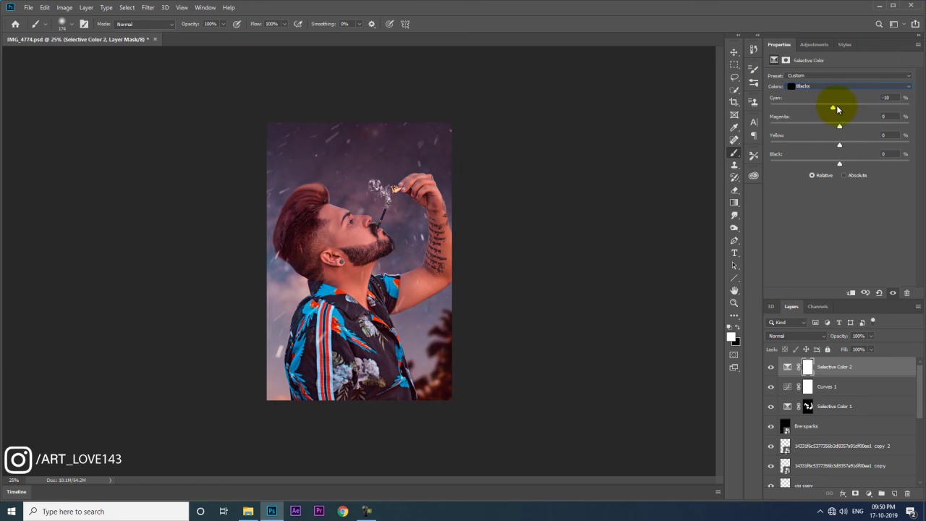
pyautogui.moveTo(843, 128); pyautogui.dragTo(842, 128)
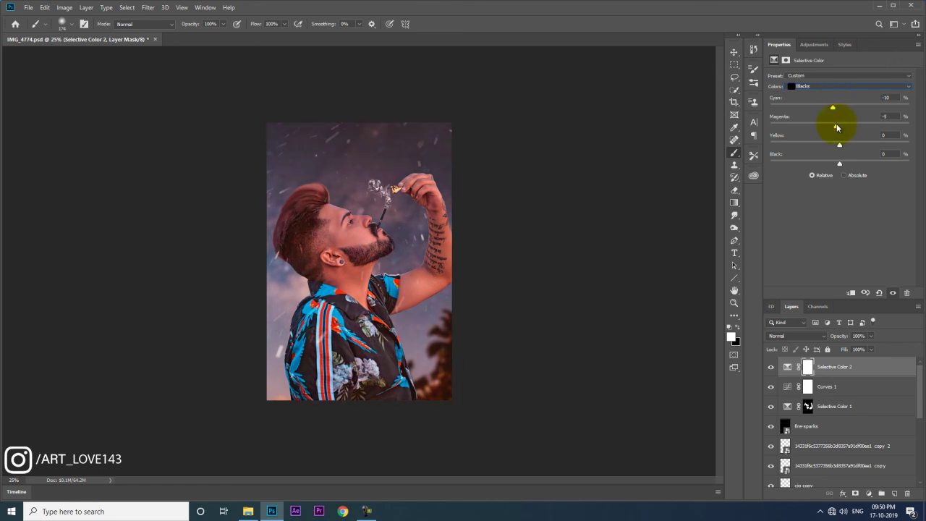
pyautogui.click(840, 146)
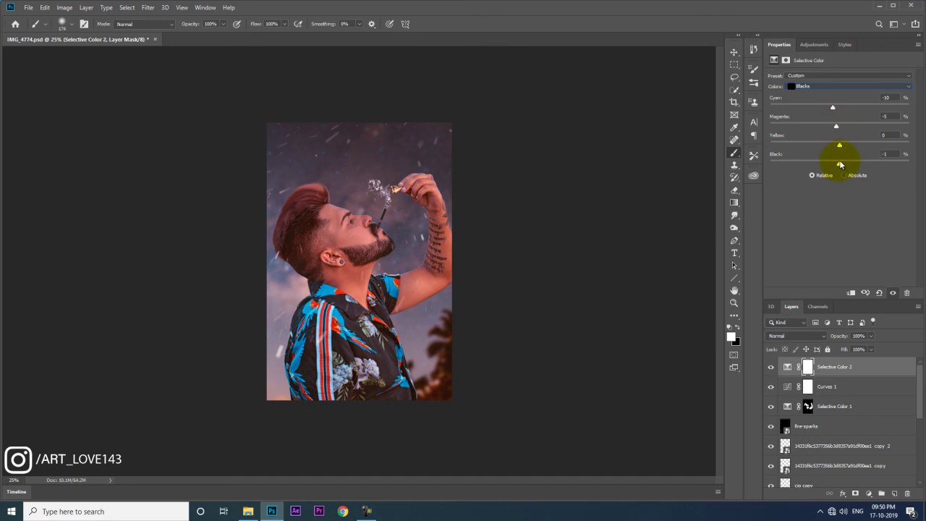
pyautogui.click(883, 154)
pyautogui.write('0')
pyautogui.click(832, 108)
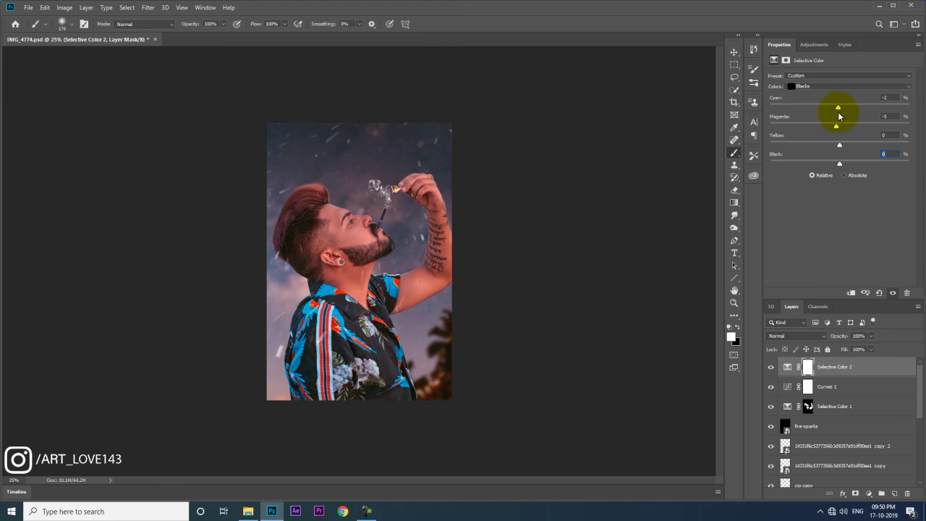
# - Compare Selective Color 2 on and off and set its fill to 85%
pyautogui.click(770, 367)
pyautogui.click(770, 366)
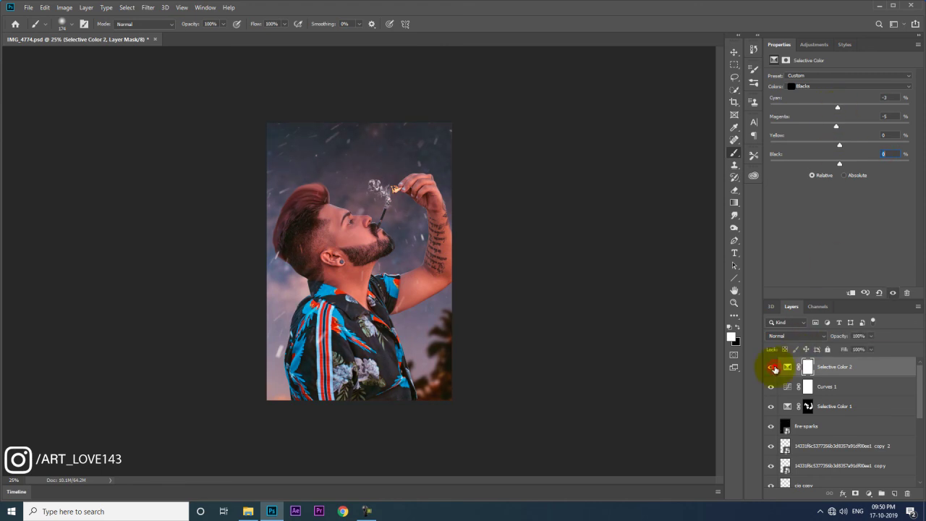
pyautogui.hotkey('ctrl', '-')
pyautogui.moveTo(850, 350); pyautogui.dragTo(841, 352)
# - Stamp all visible layers into a new Layer 1, fit it on screen, and open Camera Raw Filter on it
pyautogui.click(734, 52)
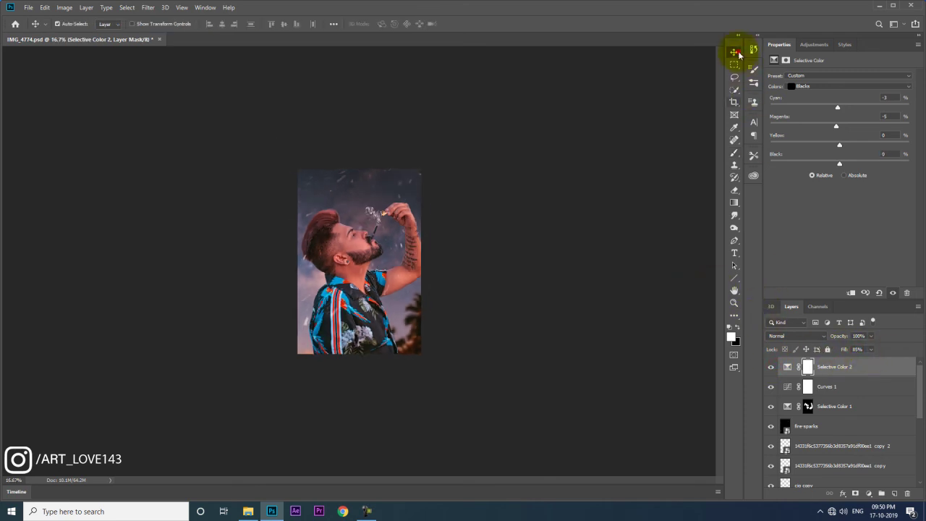
pyautogui.hotkey('ctrl', 'shift', 'alt', 'e')
pyautogui.hotkey('ctrl', '0')
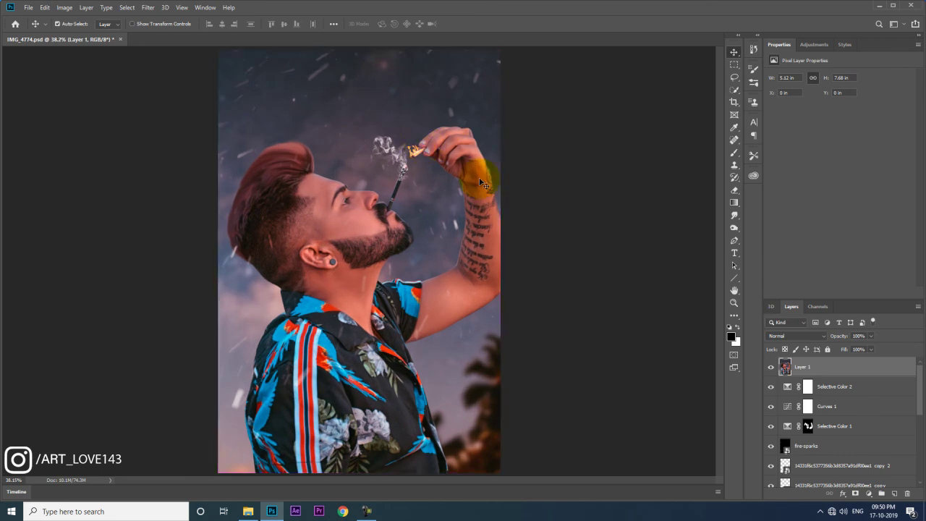
pyautogui.hotkey('ctrl', '-')
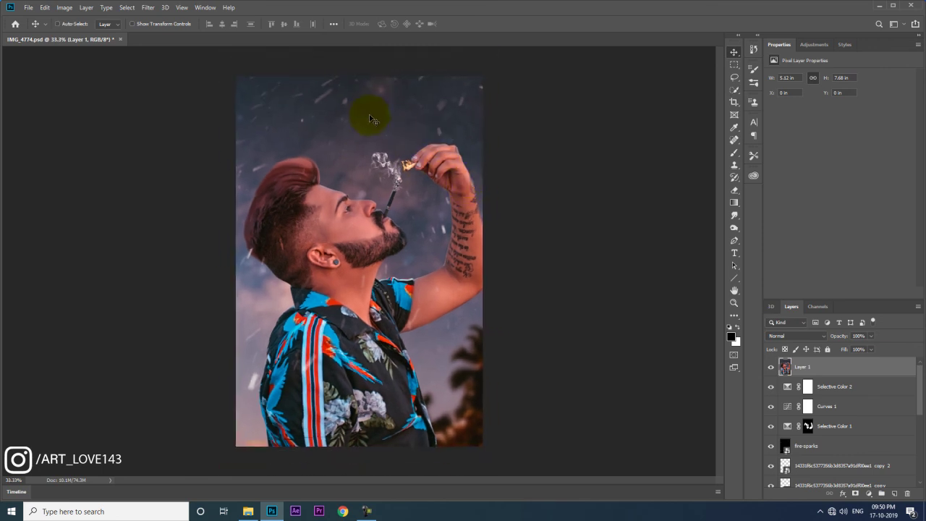
pyautogui.click(148, 8)
pyautogui.click(165, 63)
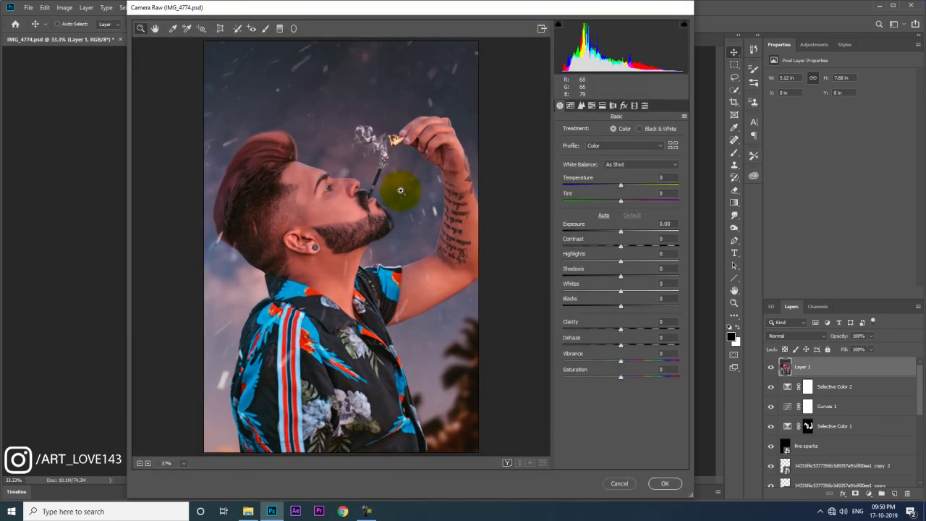
# - Set Calibration primary hues to Blue -17, Green +22 and Red +22
pyautogui.click(634, 105)
pyautogui.moveTo(620, 287); pyautogui.dragTo(610, 288)
pyautogui.moveTo(621, 243); pyautogui.dragTo(631, 244)
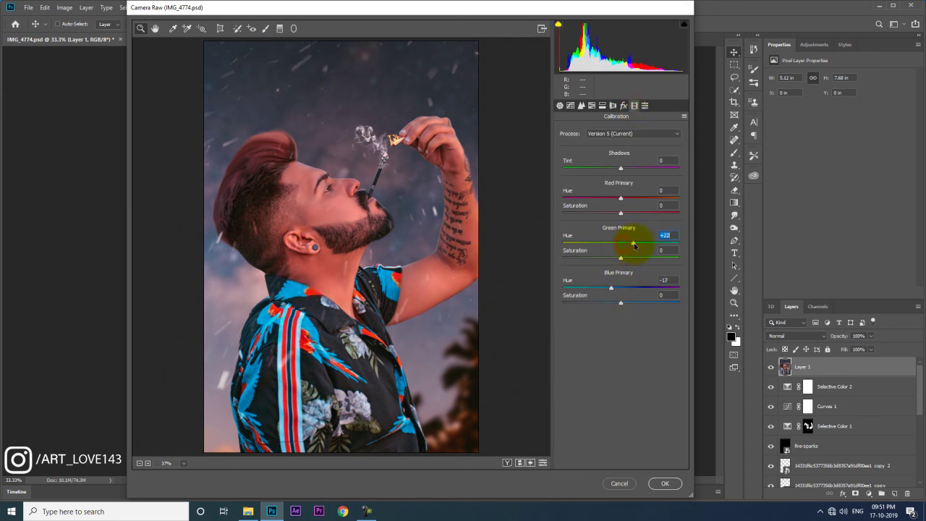
pyautogui.moveTo(620, 198); pyautogui.dragTo(634, 199)
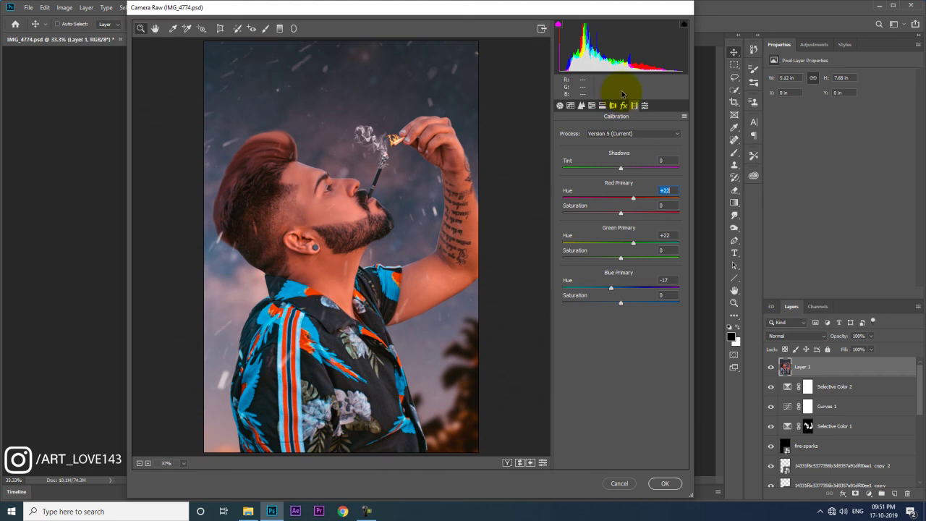
# - In HSL, raise Oranges luminance to +12 and lower Oranges saturation to -14
pyautogui.click(591, 105)
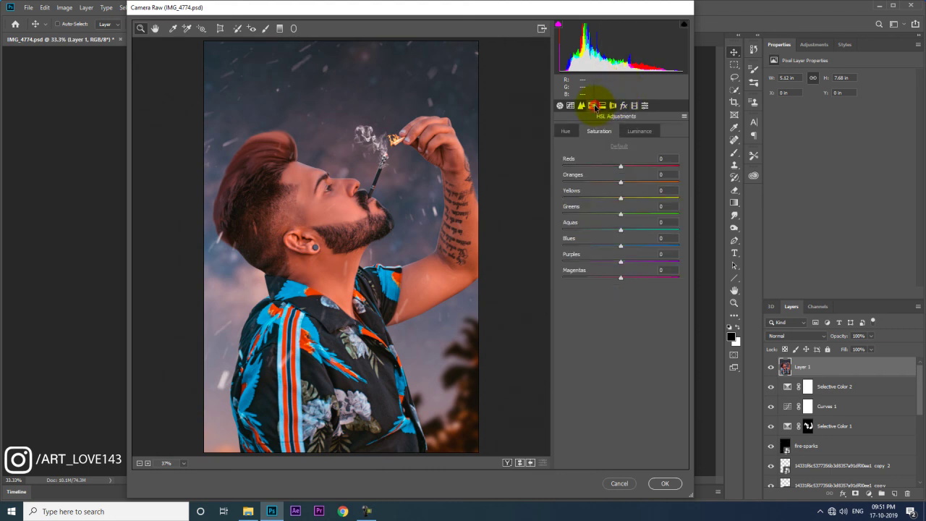
pyautogui.click(640, 130)
pyautogui.moveTo(621, 181); pyautogui.dragTo(625, 183)
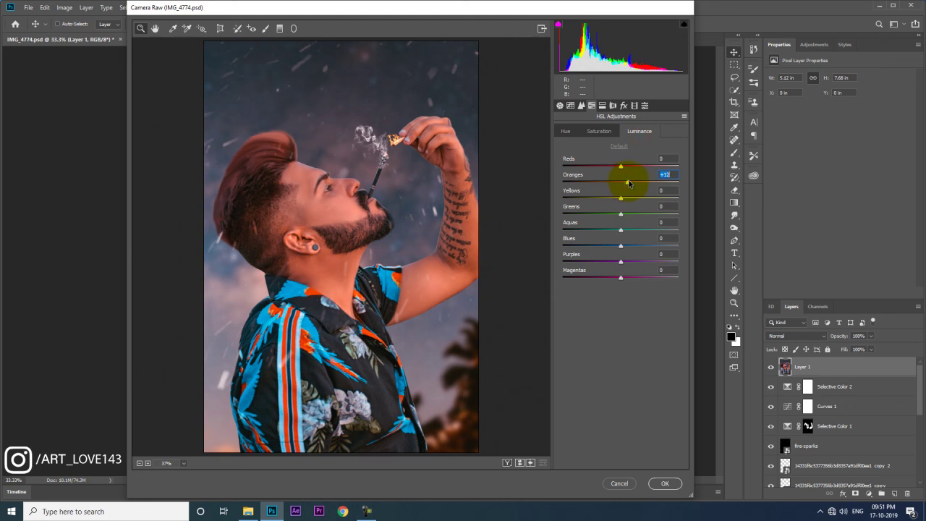
pyautogui.click(606, 132)
pyautogui.moveTo(620, 182); pyautogui.dragTo(617, 182)
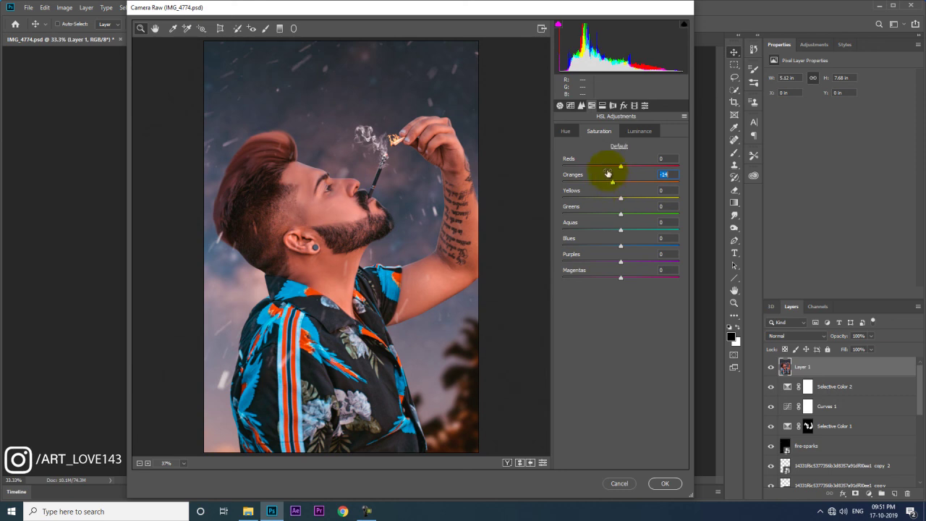
# - In Detail, set Sharpening Amount to 130 and add some luminance noise reduction
pyautogui.click(581, 105)
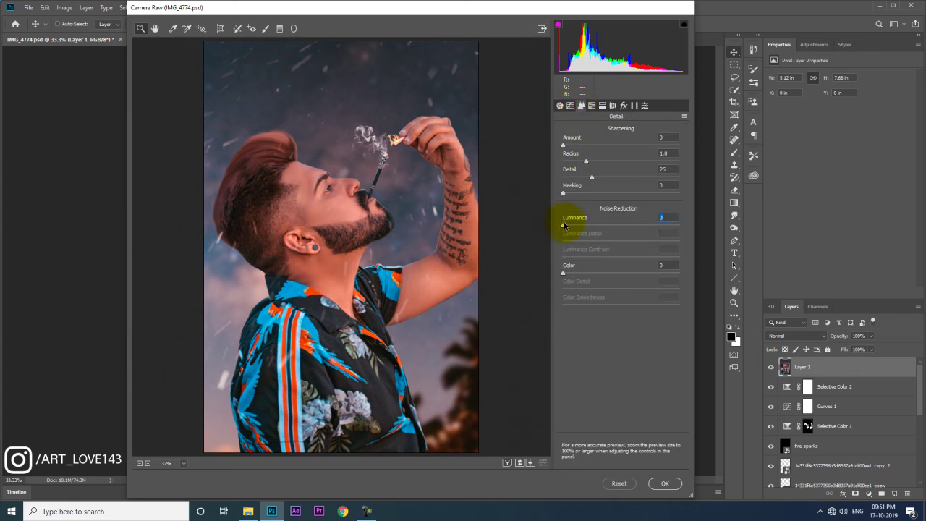
pyautogui.moveTo(563, 224); pyautogui.dragTo(601, 224)
pyautogui.moveTo(563, 145); pyautogui.dragTo(663, 144)
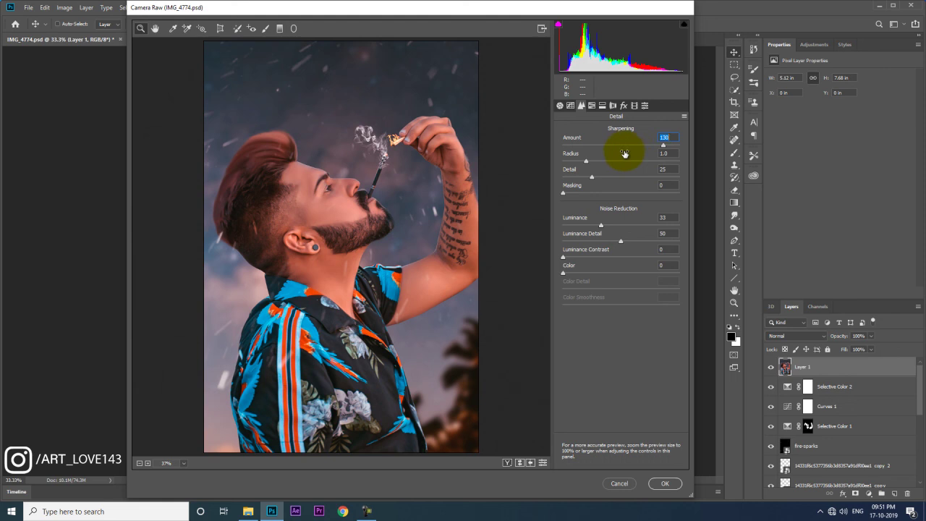
pyautogui.moveTo(601, 225); pyautogui.dragTo(591, 225)
# - In Basic, set Highlights -41, Shadows +15 and Clarity +8, then apply the filter
pyautogui.click(559, 106)
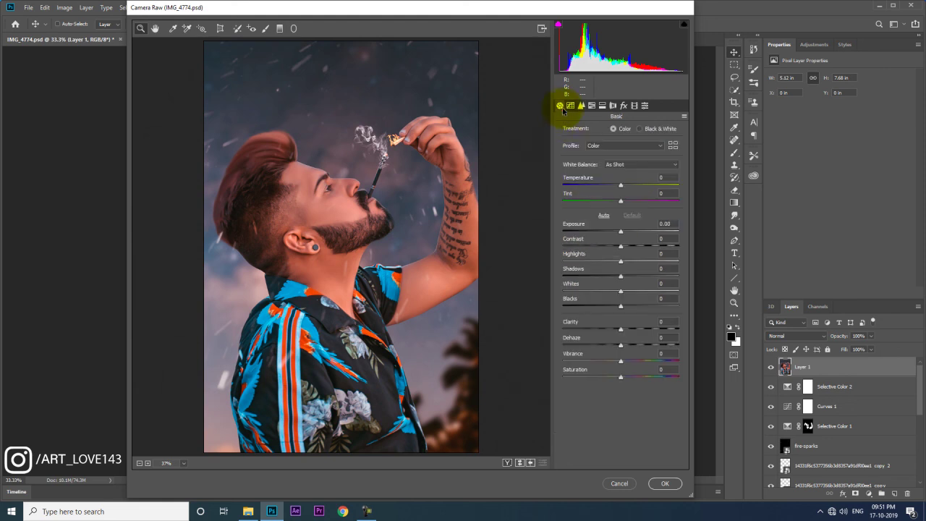
pyautogui.moveTo(620, 261)
pyautogui.mouseDown()
pyautogui.moveTo(608, 261)
pyautogui.moveTo(629, 276)
pyautogui.moveTo(594, 262)
pyautogui.moveTo(638, 277)
pyautogui.moveTo(628, 277)
pyautogui.mouseUp()
pyautogui.moveTo(619, 327); pyautogui.dragTo(627, 329)
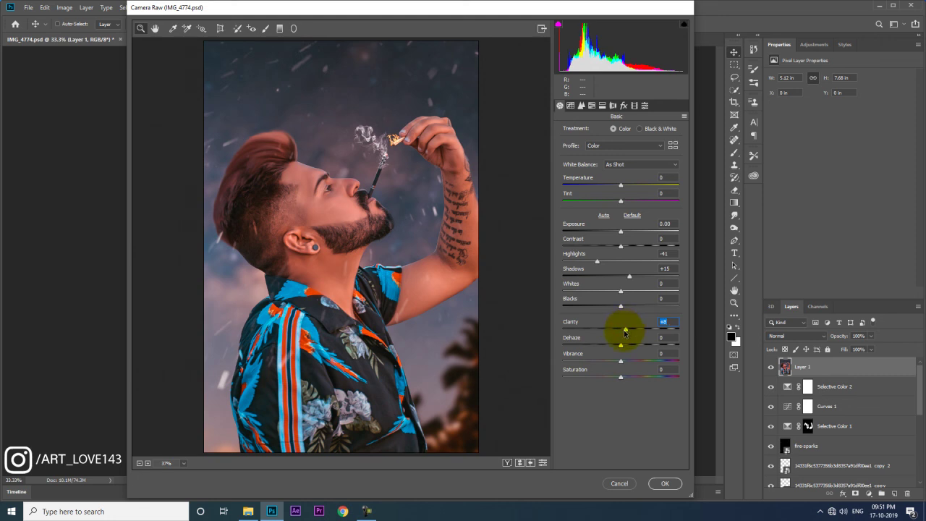
pyautogui.click(667, 481)
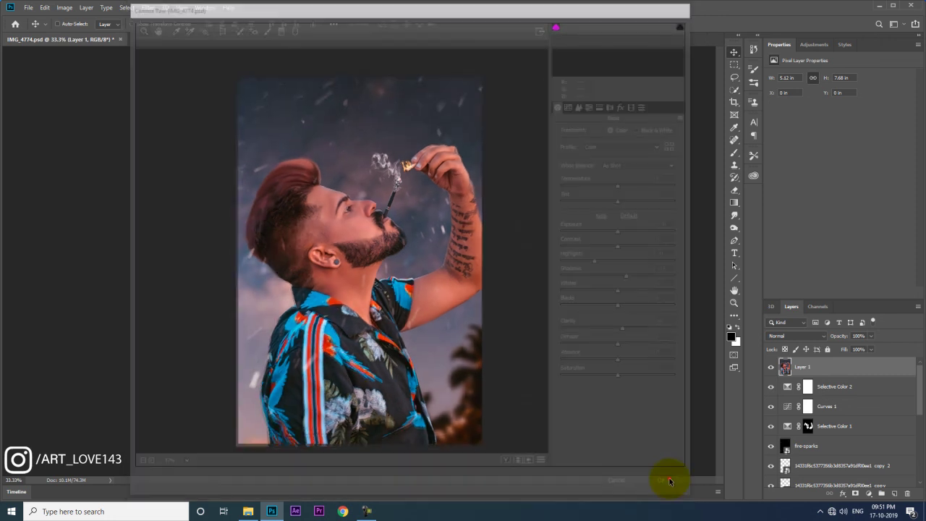